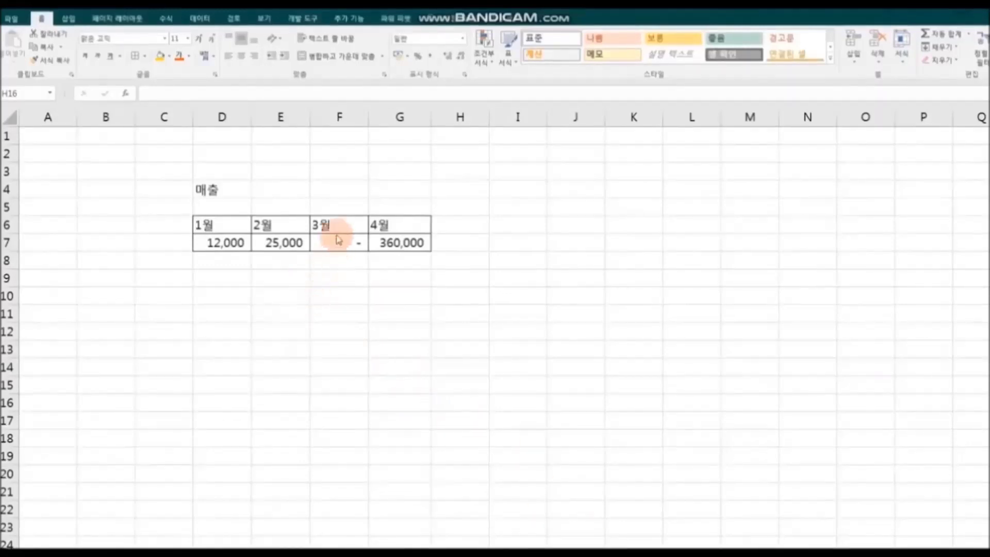
Insert a memo on cell F7, replacing its default author label with the text "매출 기록 없음".
left_click(330, 241)
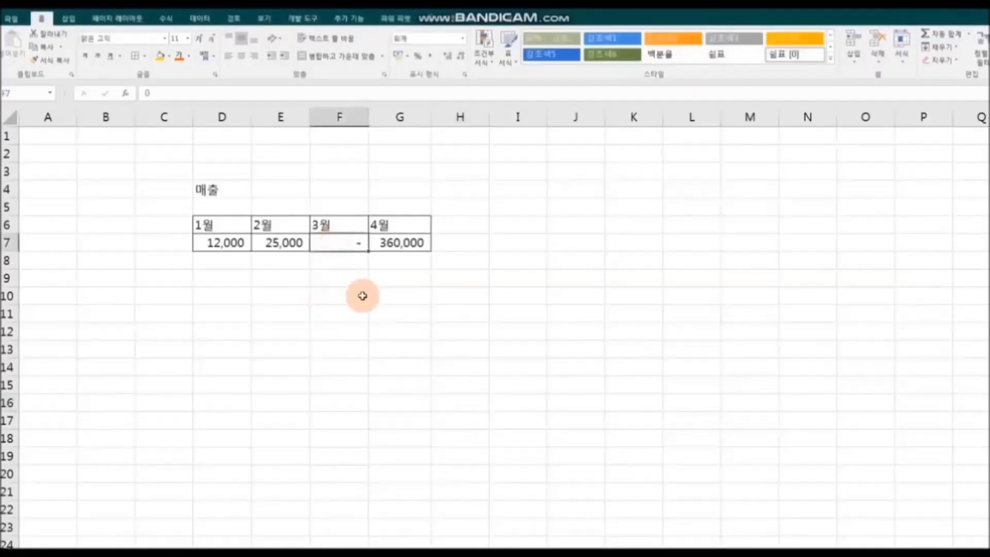
right_click(336, 245)
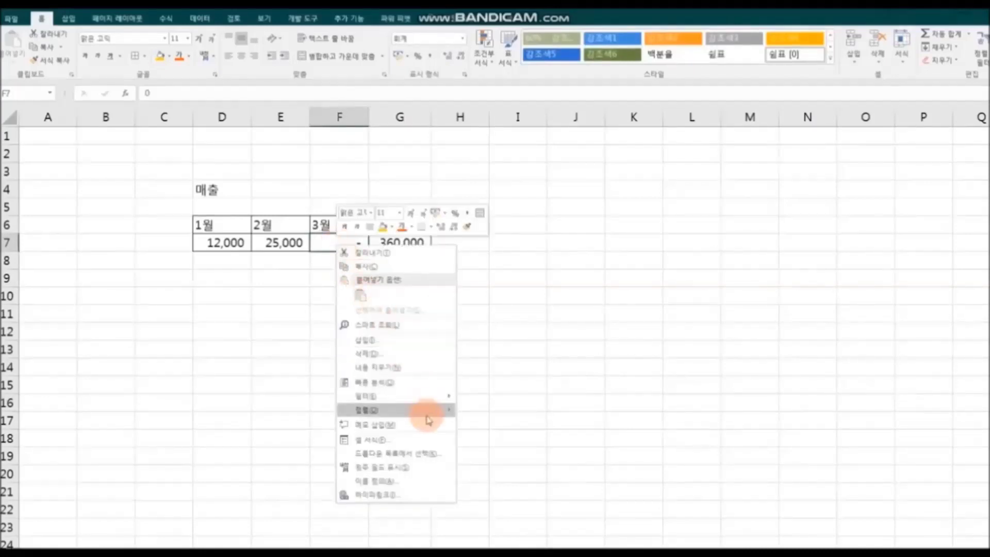
key("Escape")
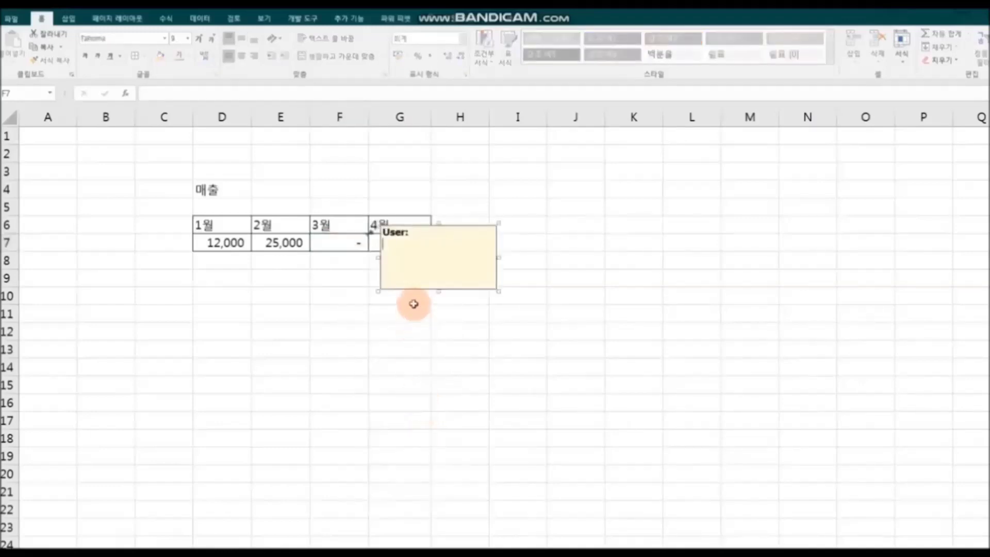
left_click_drag(411, 232, 377, 231)
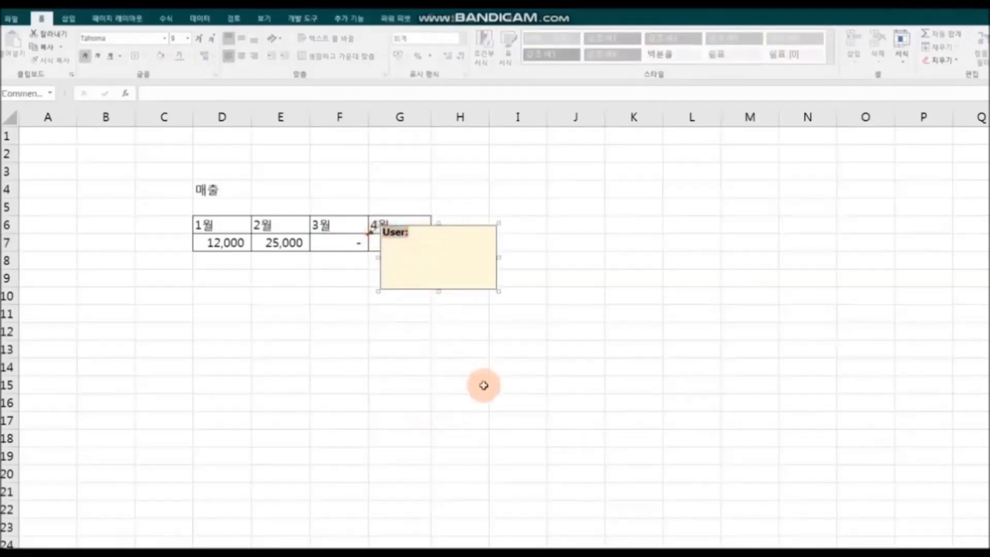
key("Delete")
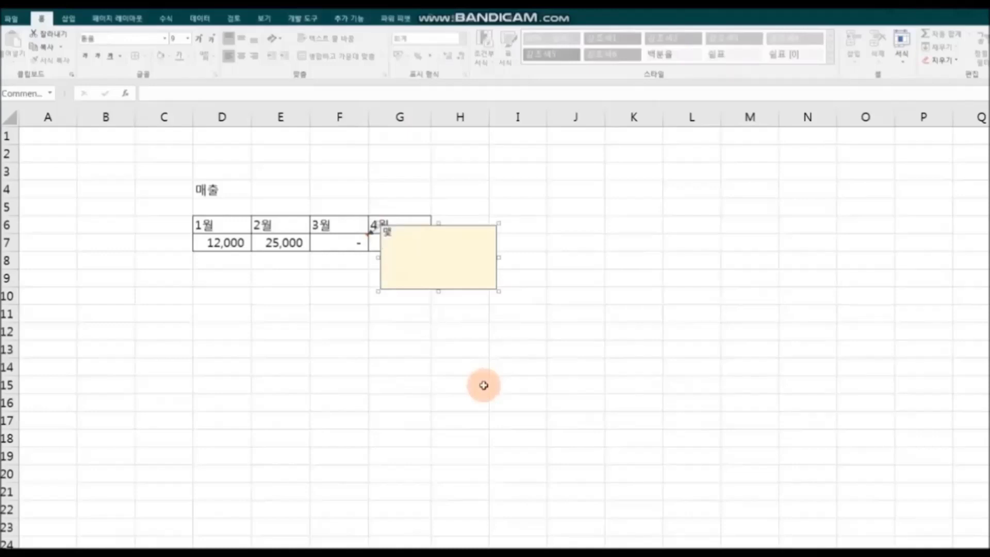
type("매출 기록 없음")
left_click(427, 366)
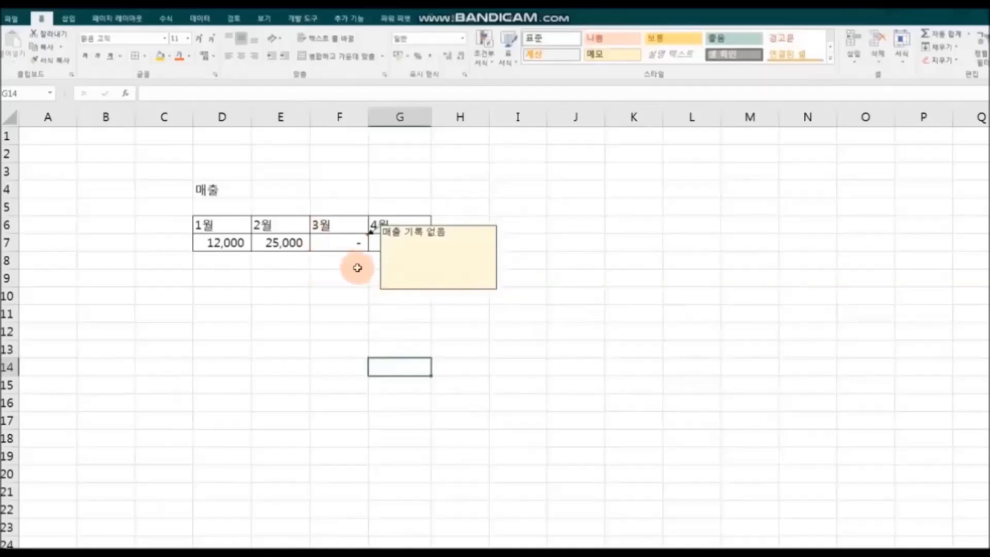
Hide the memo on cell F7, preview it from the cell, and display it permanently again.
left_click(338, 244)
right_click(338, 242)
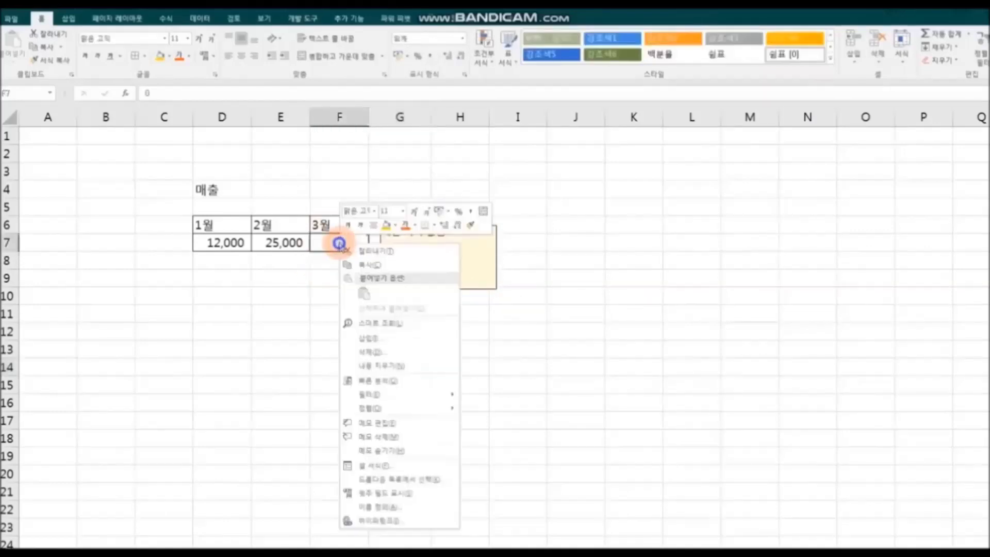
left_click(432, 451)
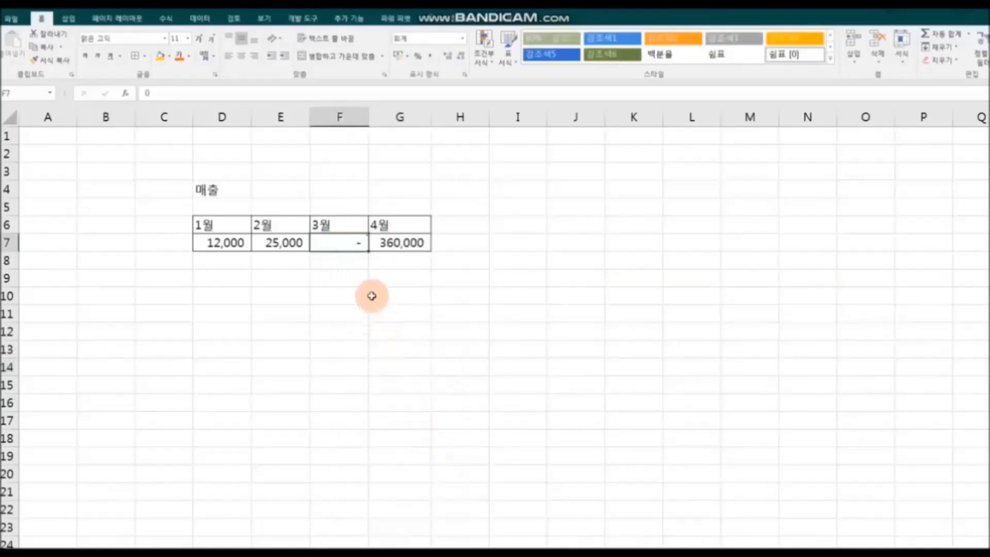
mouse_move(363, 240)
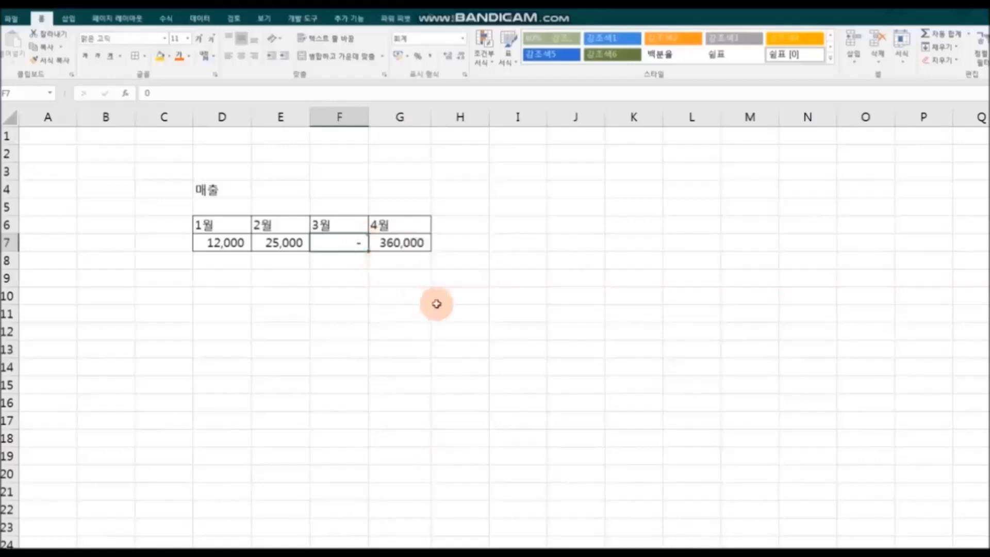
right_click(346, 246)
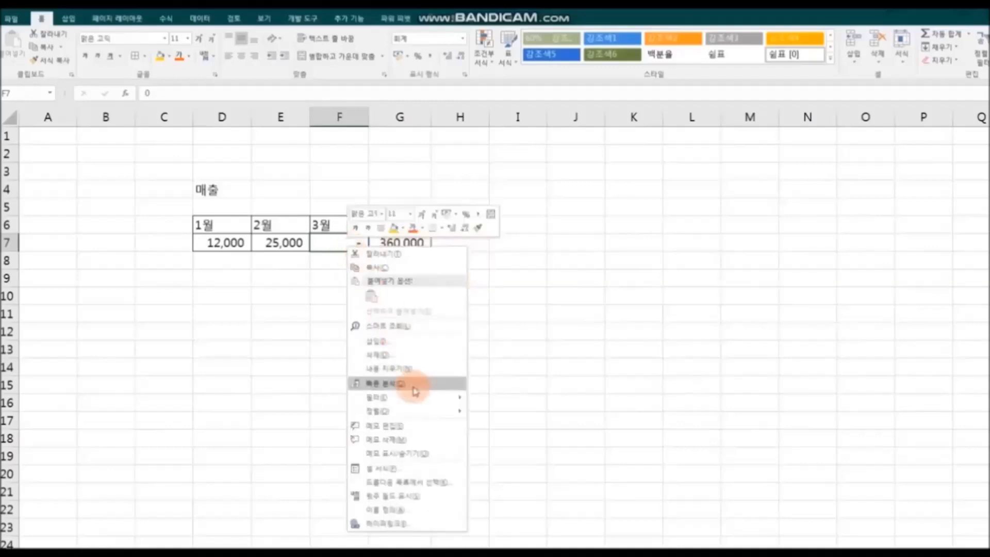
left_click(444, 454)
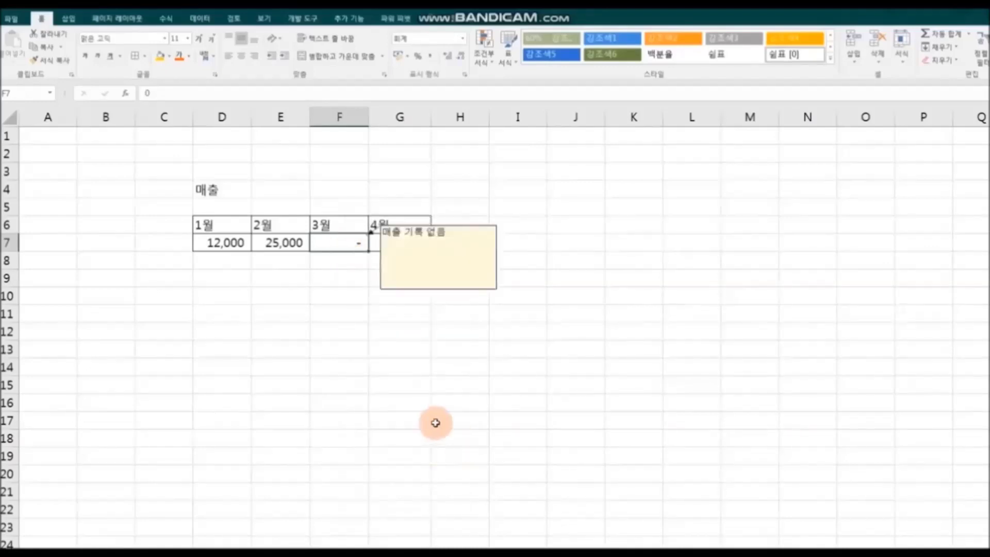
Shrink the memo box to fit its line of text, and enlarge it to reach about column J, row 13.
left_click(488, 290)
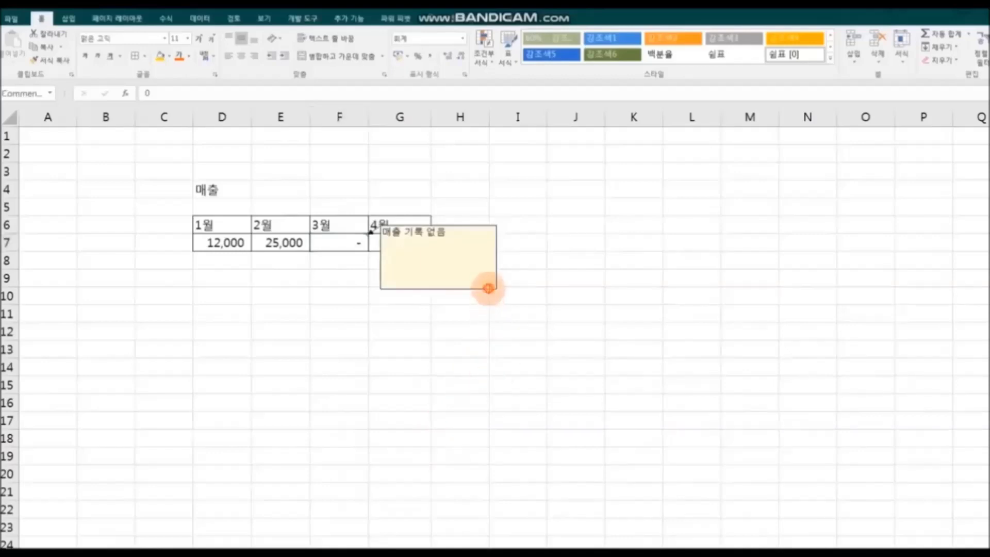
left_click_drag(438, 291, 437, 240)
left_click_drag(500, 237, 453, 233)
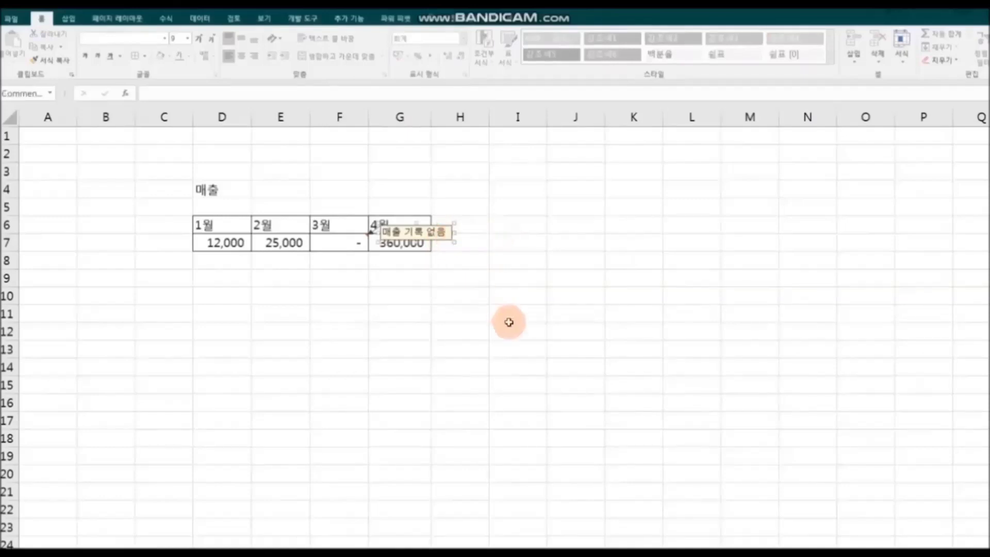
left_click(508, 328)
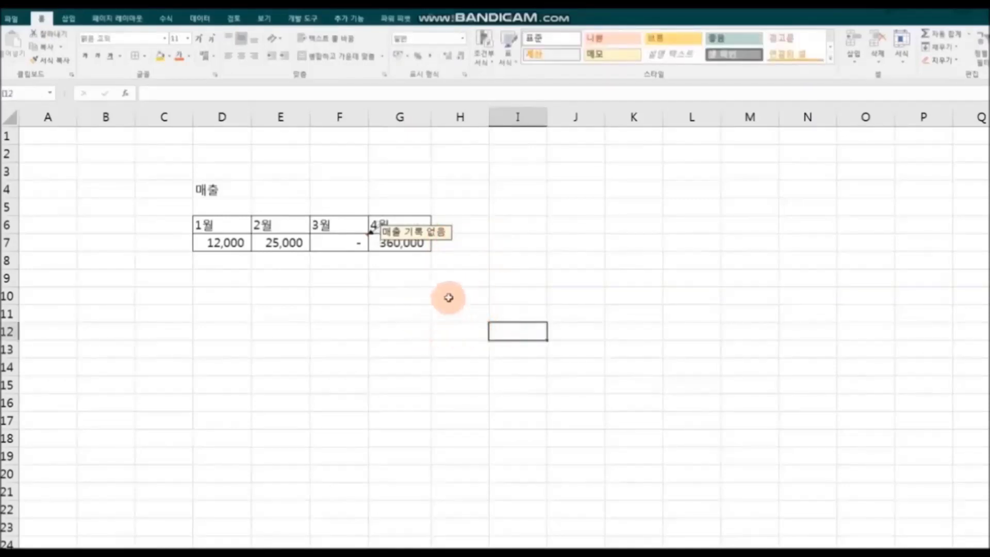
left_click(420, 241)
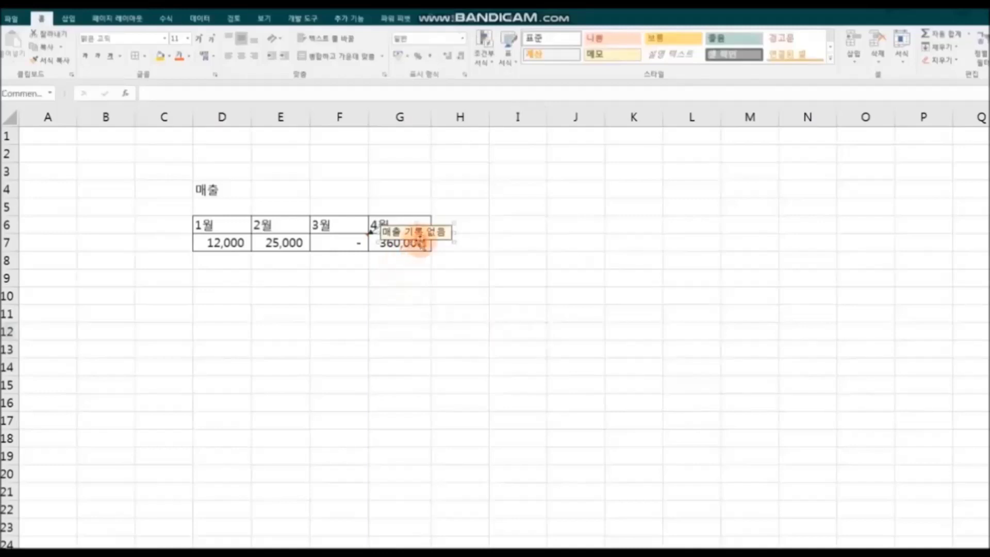
left_click_drag(454, 240, 574, 351)
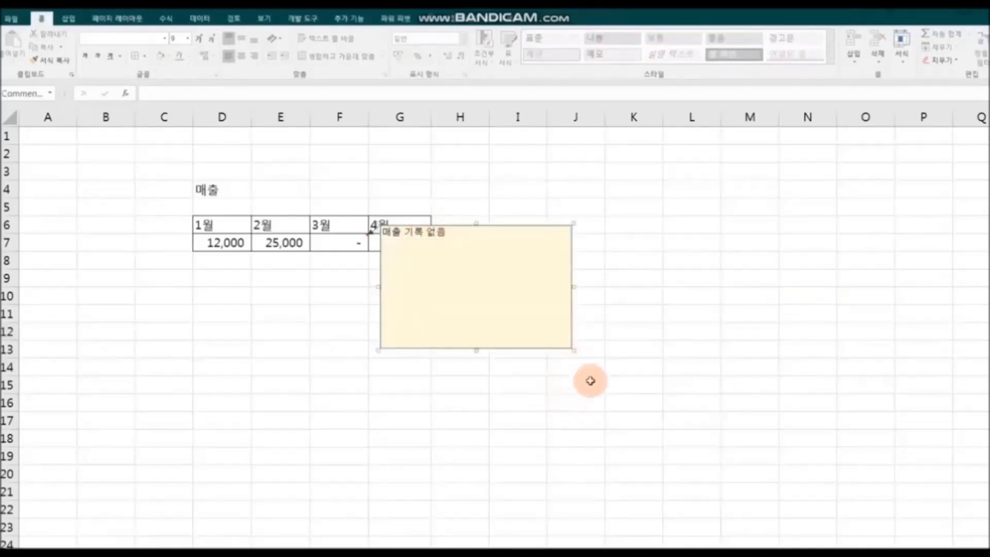
Set the memo box's fill colour to orange in its memo format settings.
right_click(571, 270)
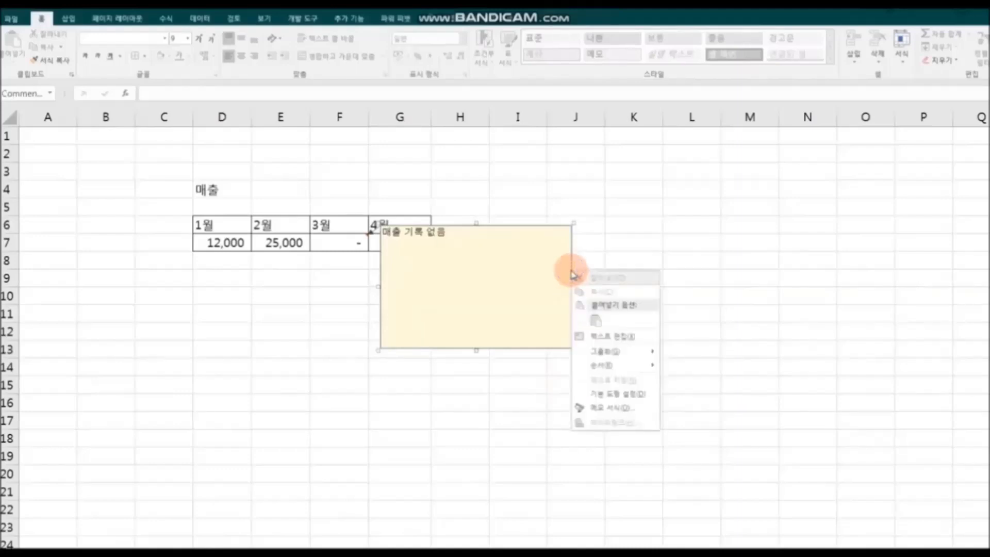
left_click(648, 409)
left_click_drag(608, 133, 689, 135)
left_click(753, 172)
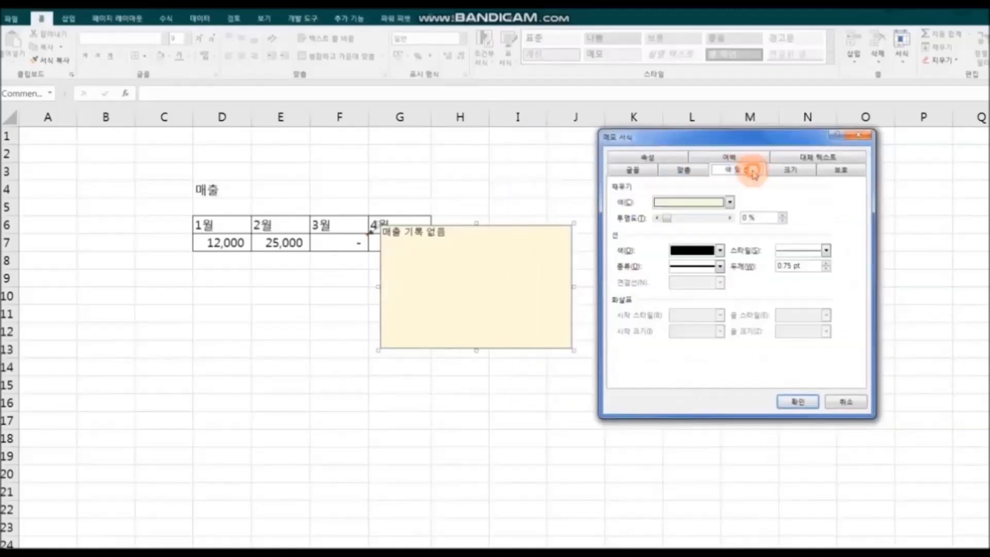
left_click(730, 202)
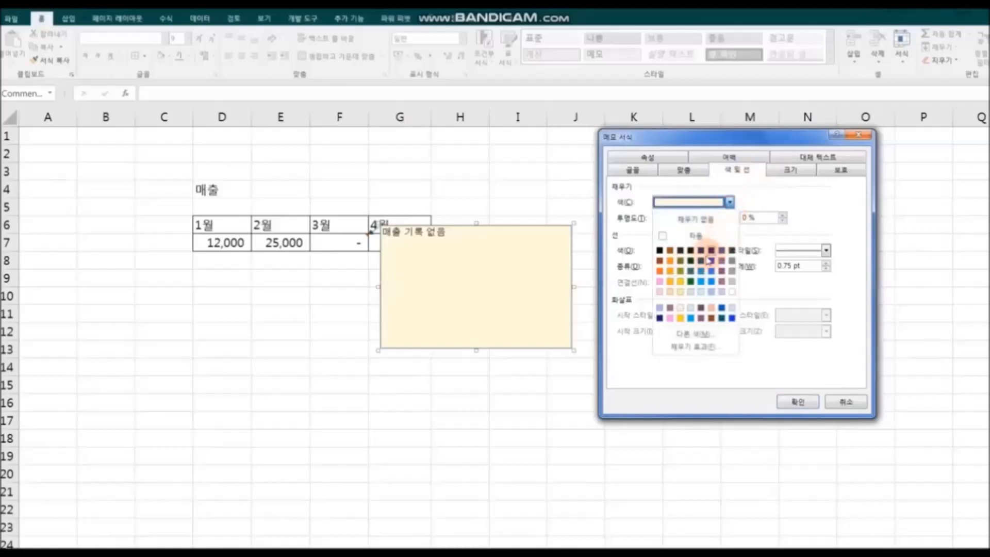
left_click(671, 262)
left_click(795, 401)
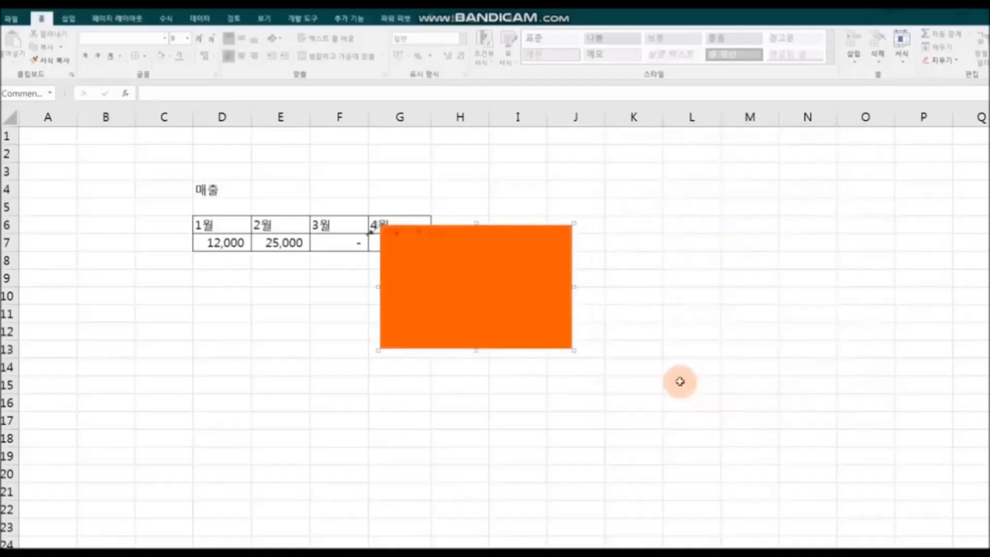
Set the memo's font colour to white in its memo format settings.
left_click(450, 223)
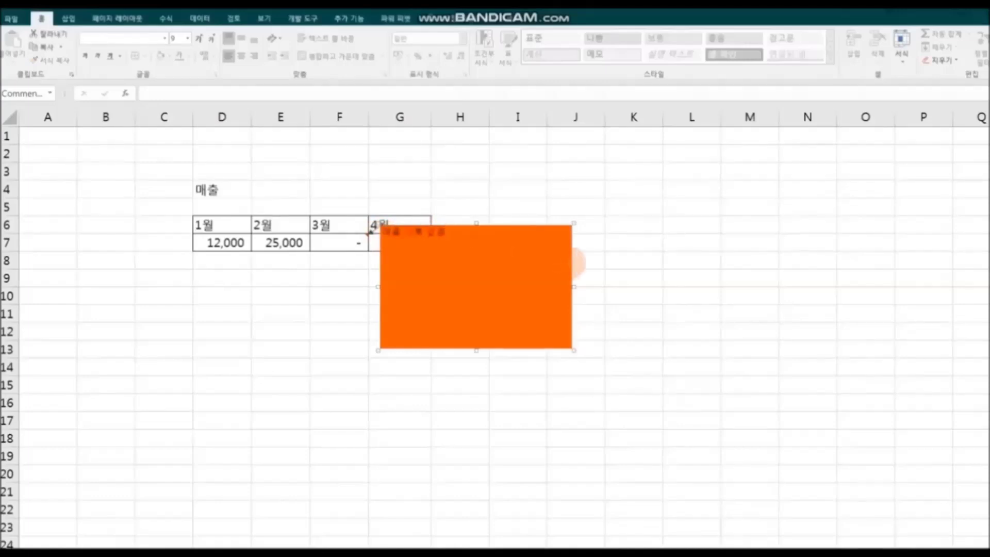
right_click(573, 262)
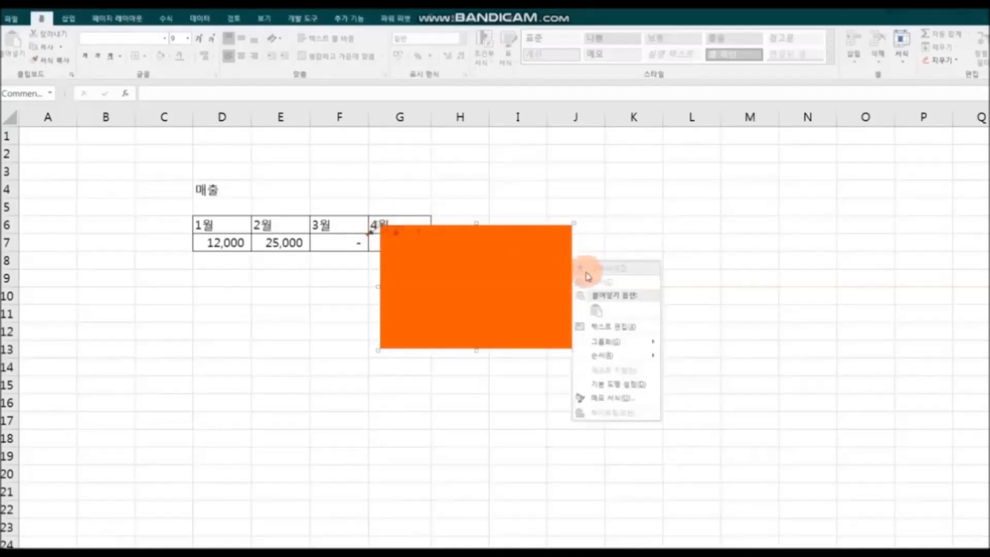
left_click(636, 388)
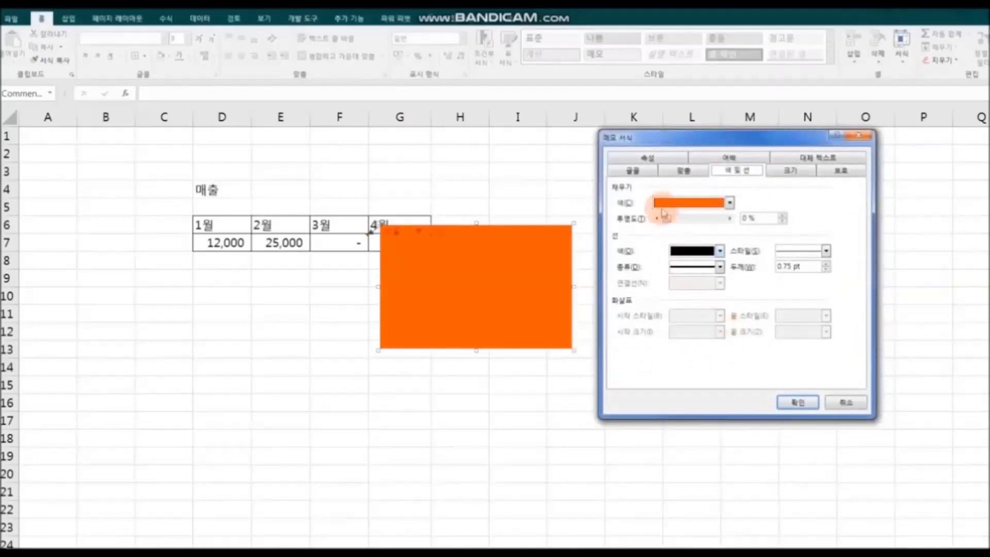
left_click(642, 172)
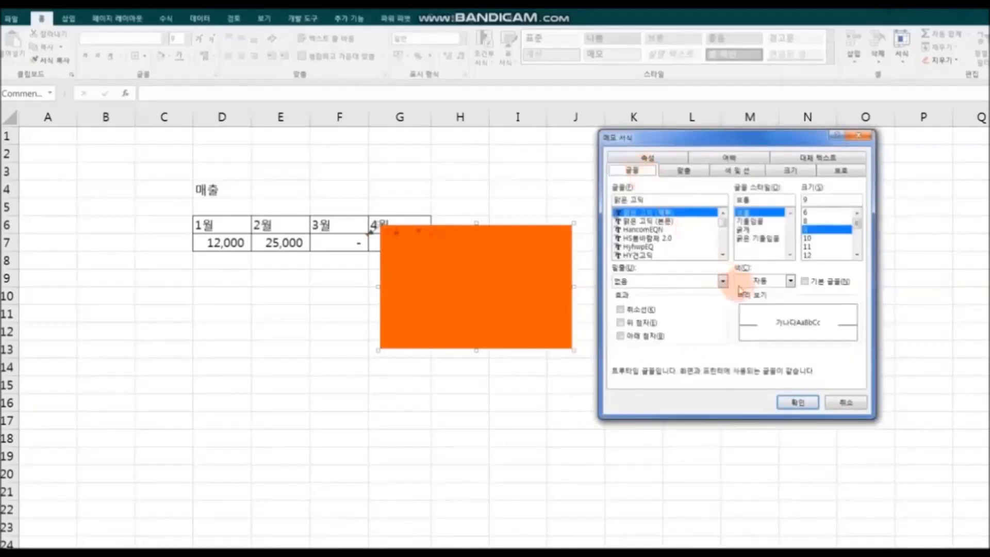
left_click(790, 281)
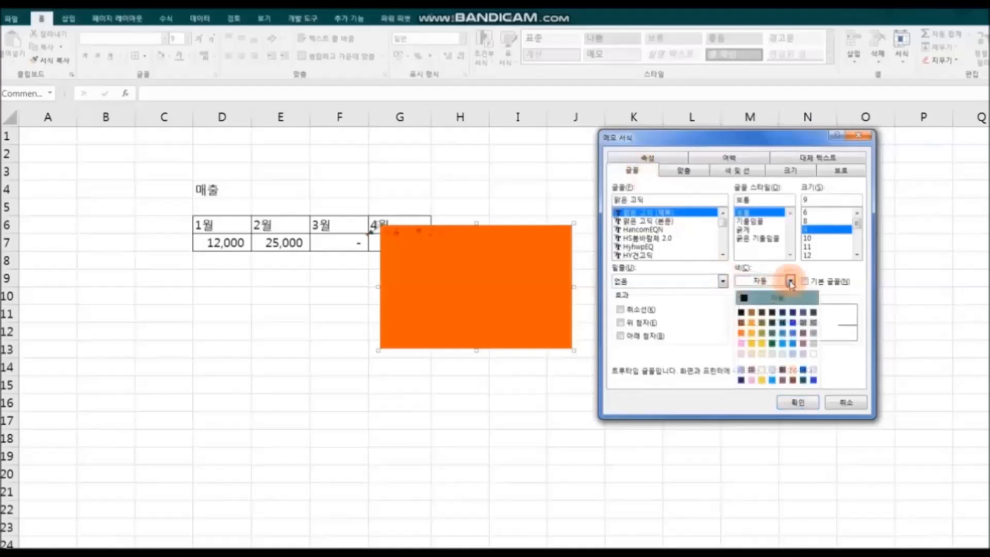
left_click(813, 354)
left_click(813, 402)
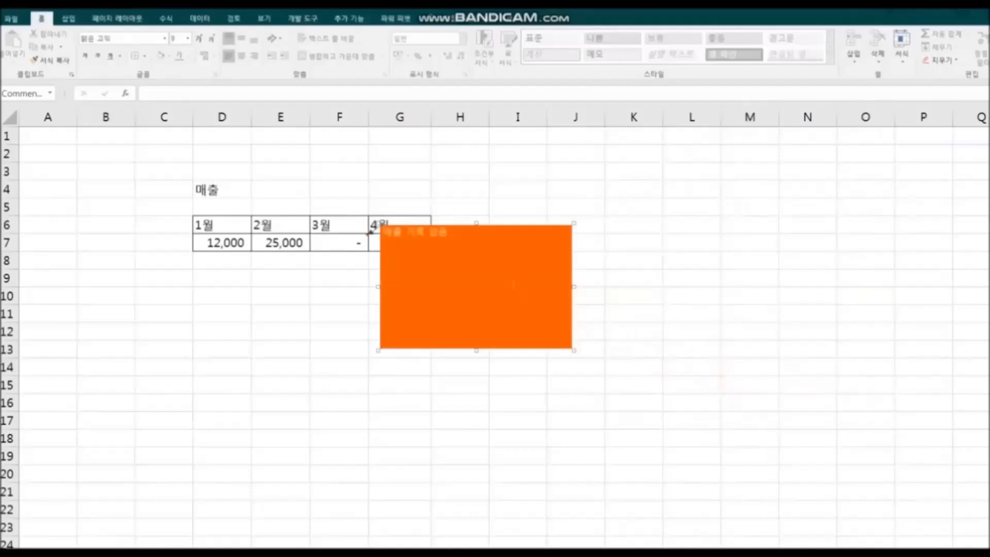
Set the memo's fill transparency to 86% and its border to no line.
right_click(572, 307)
left_click(628, 436)
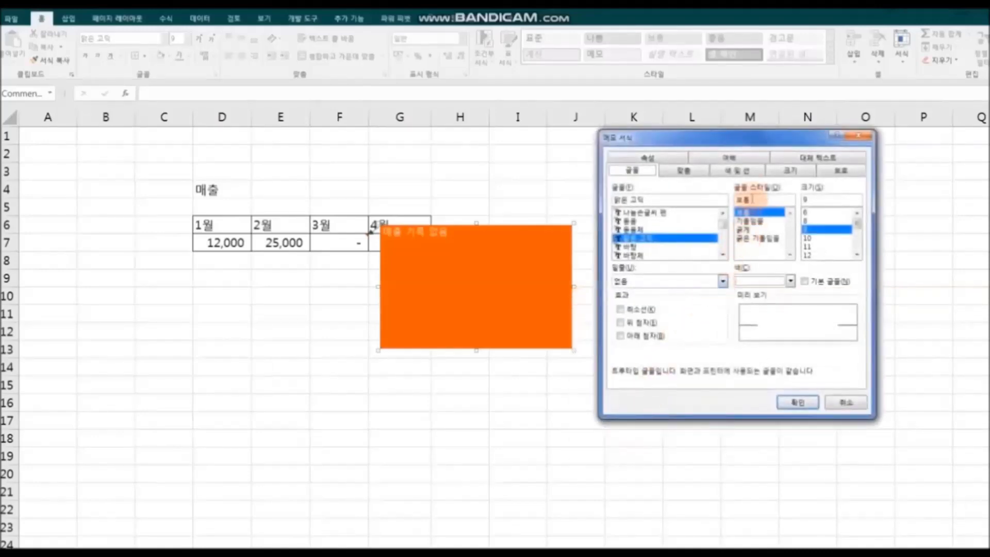
left_click(748, 172)
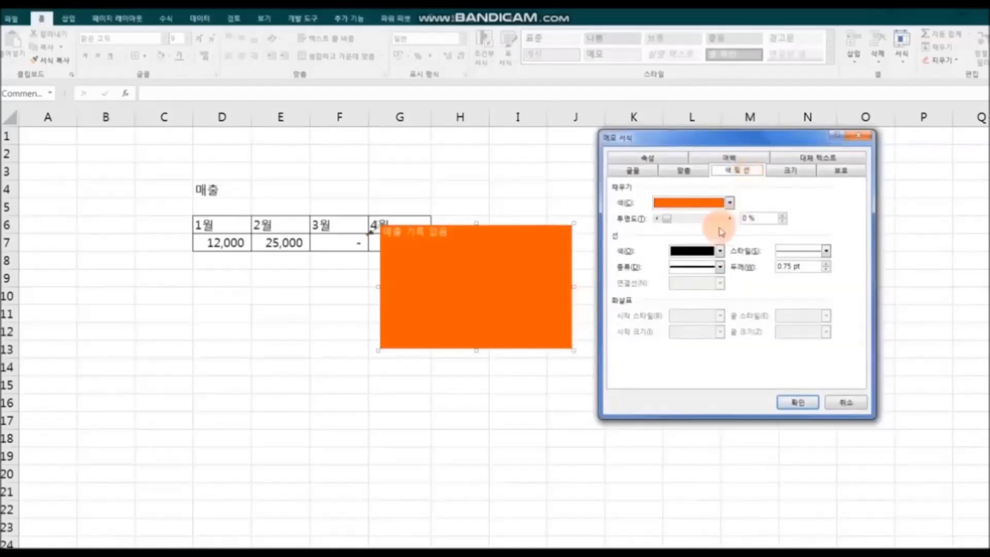
left_click_drag(672, 220, 717, 223)
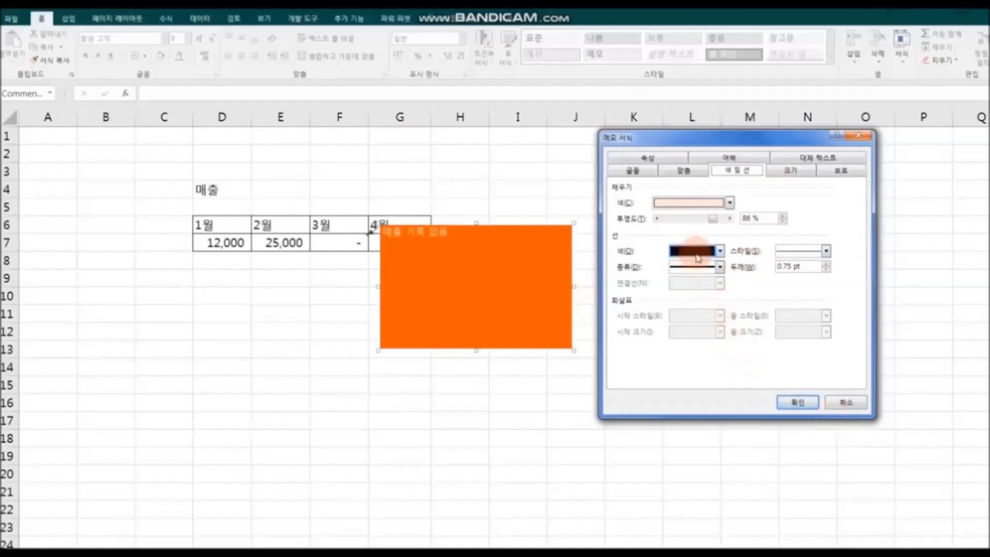
left_click(720, 251)
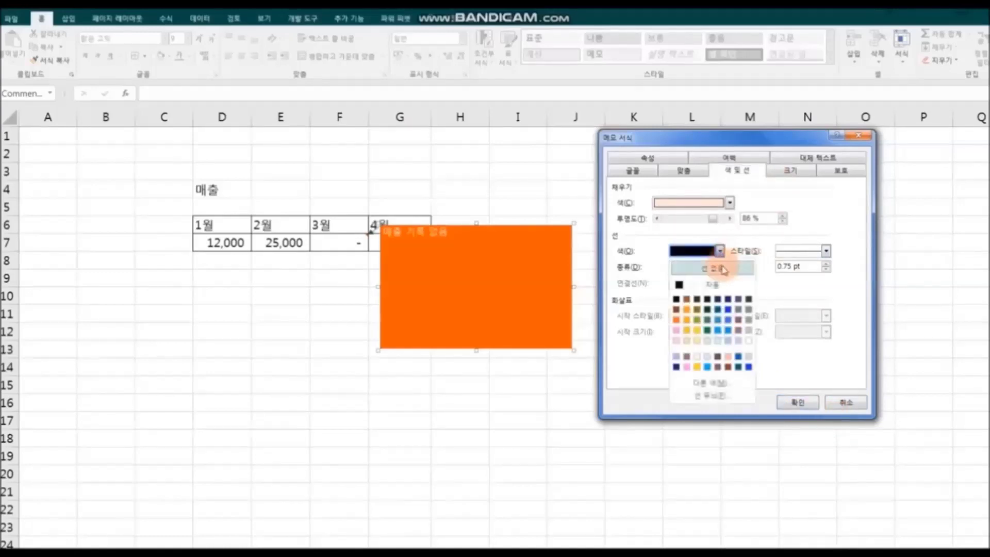
left_click(723, 269)
left_click(799, 402)
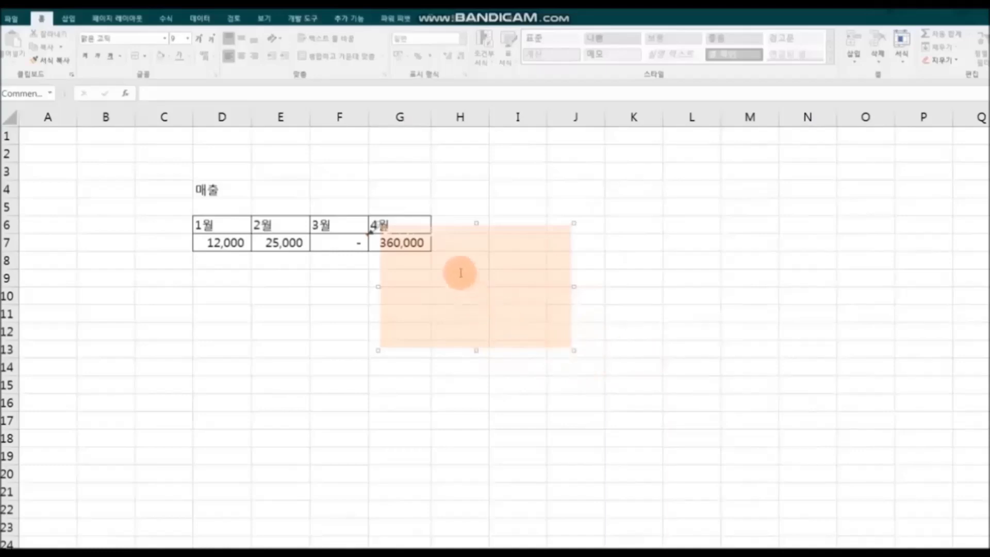
Set the font size of the March cell's memo to 16 in its memo format settings.
left_click(450, 223)
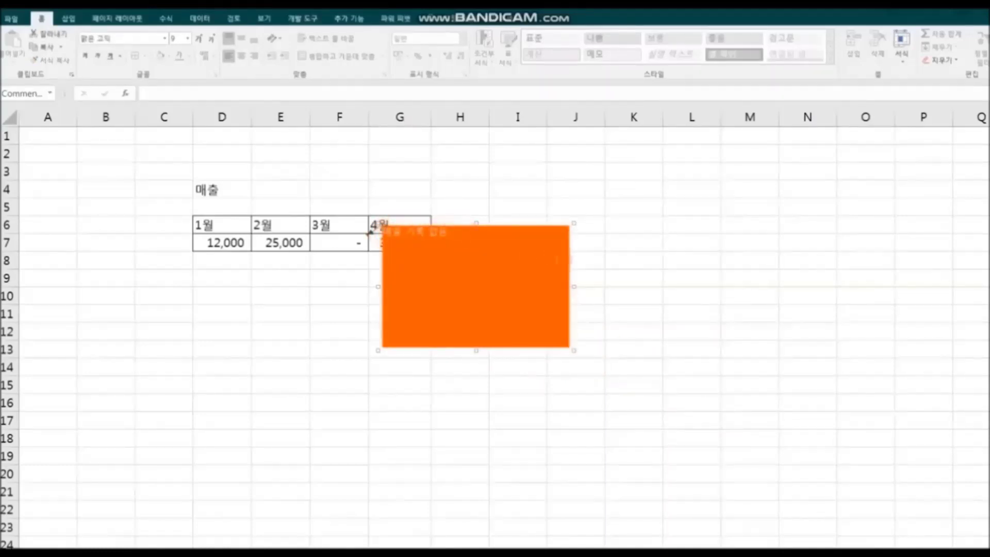
right_click(572, 262)
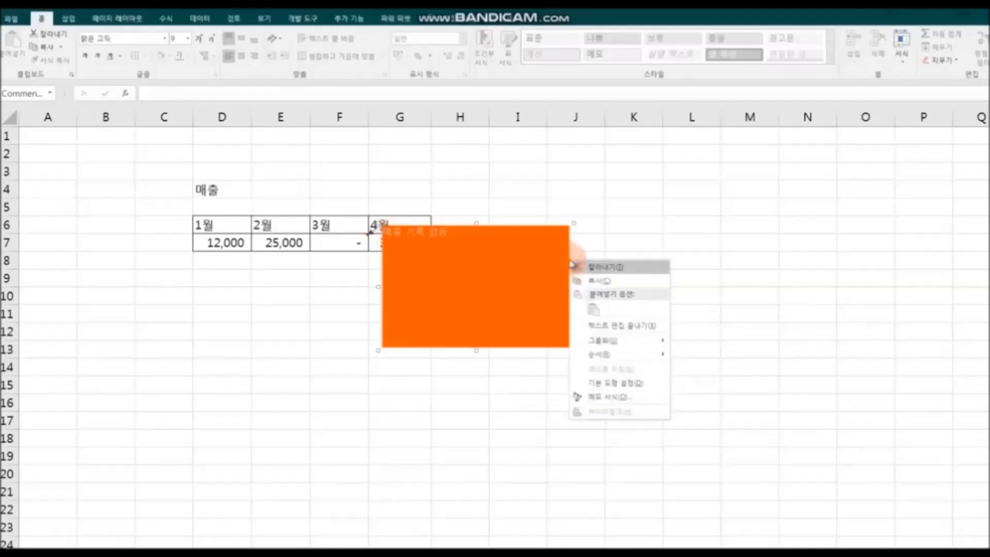
left_click(613, 383)
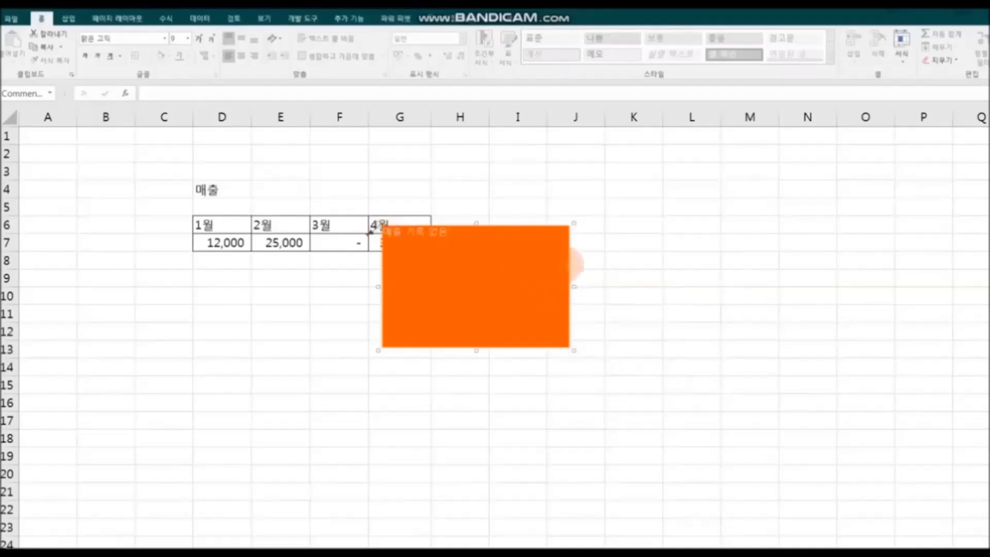
right_click(574, 263)
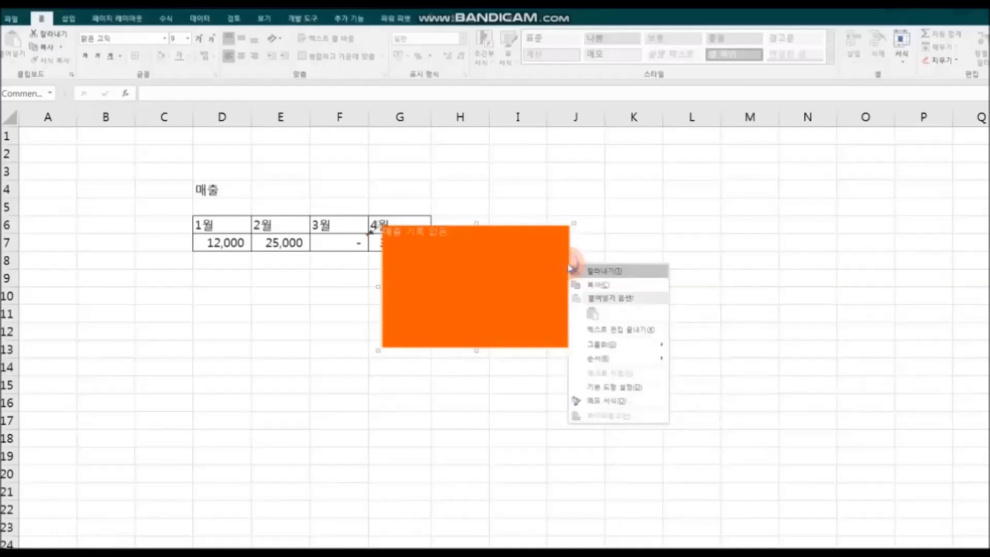
left_click(598, 401)
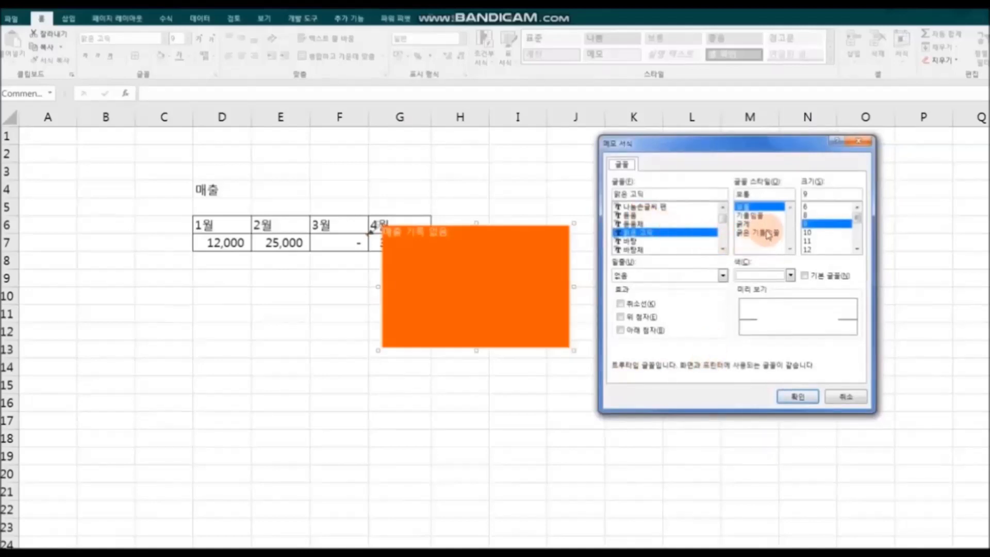
left_click(860, 252)
left_click(859, 252)
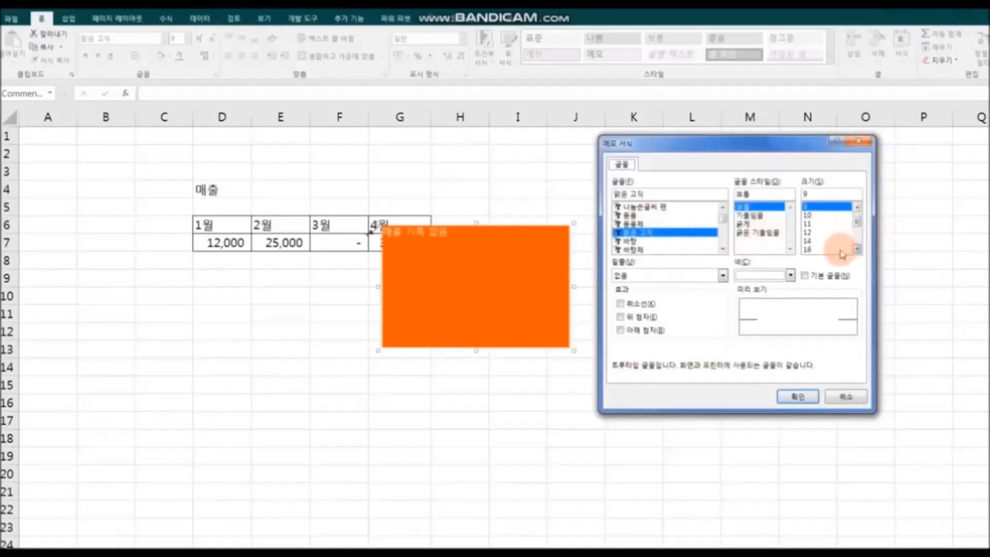
left_click(840, 251)
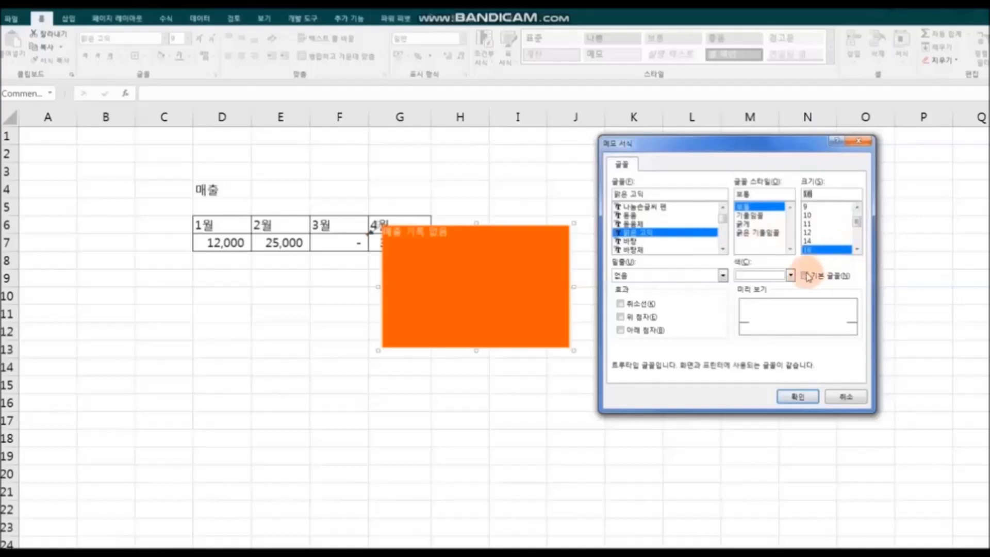
Set the memo's font colour to gold and apply the format settings.
left_click(791, 276)
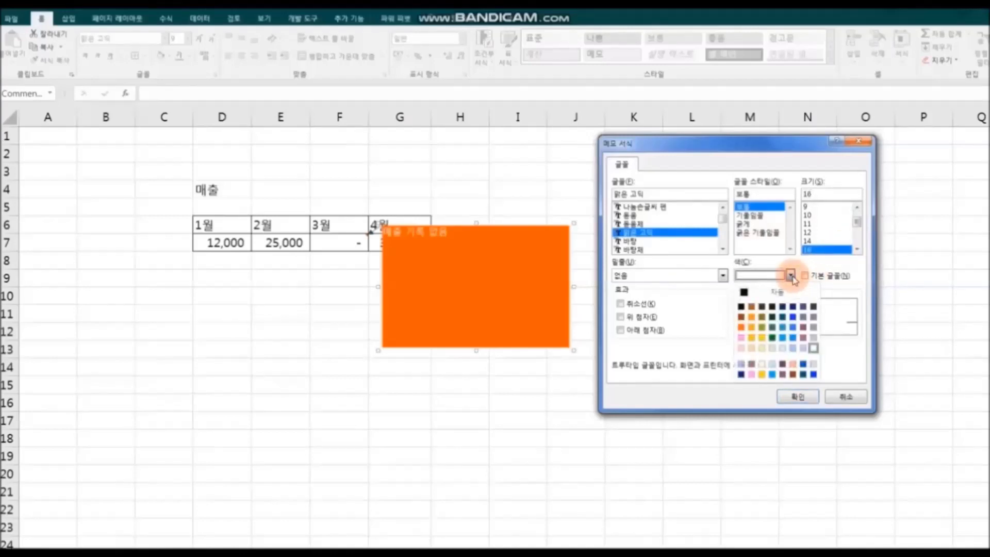
left_click(761, 337)
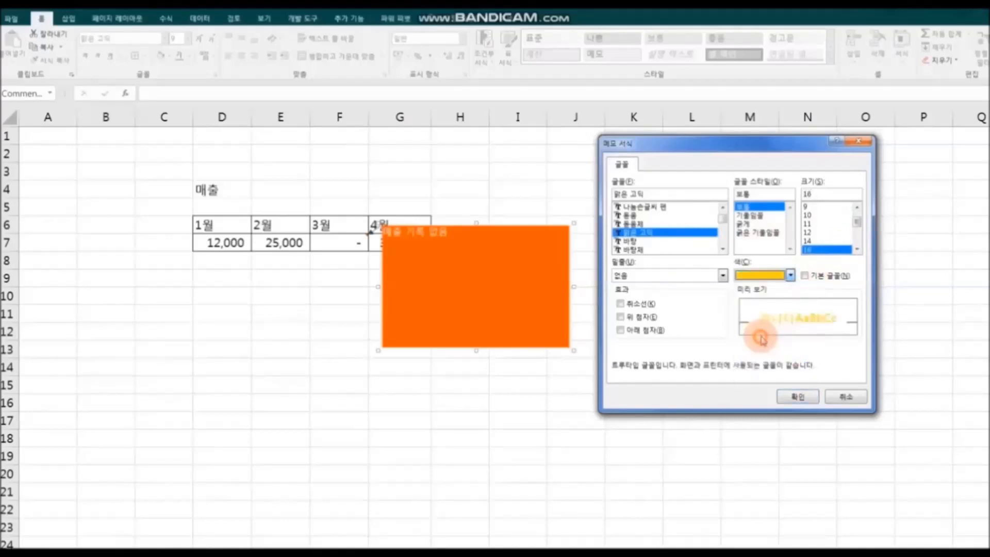
left_click(802, 396)
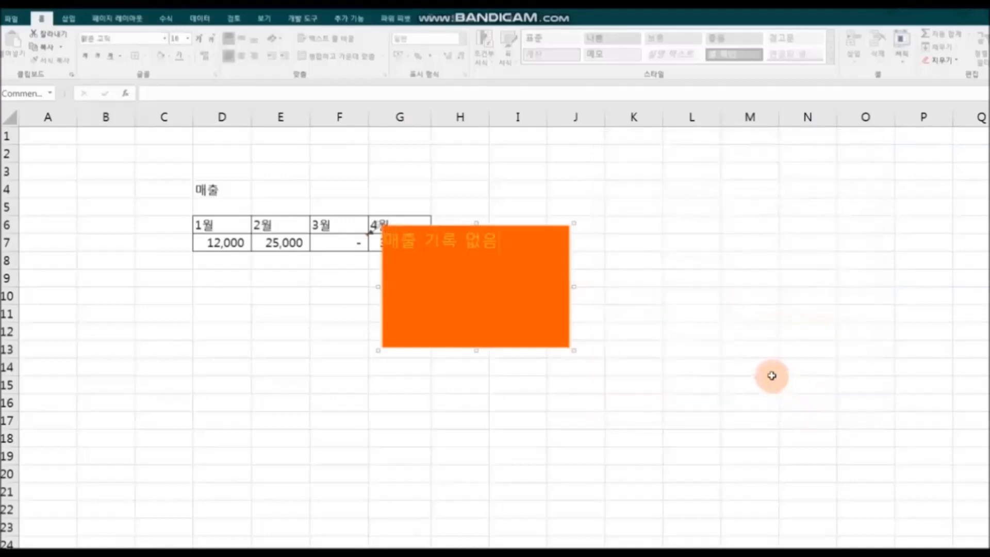
left_click(772, 374)
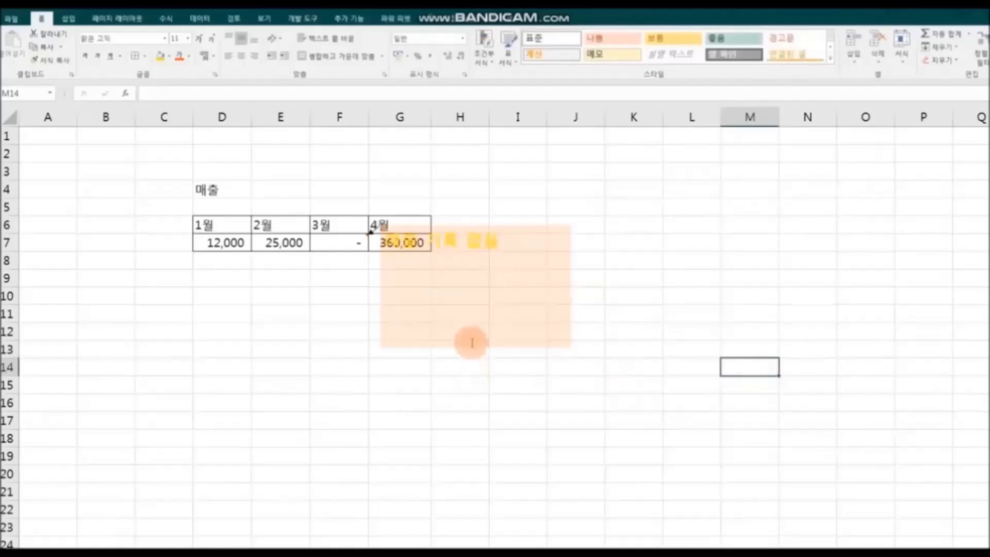
left_click(499, 244)
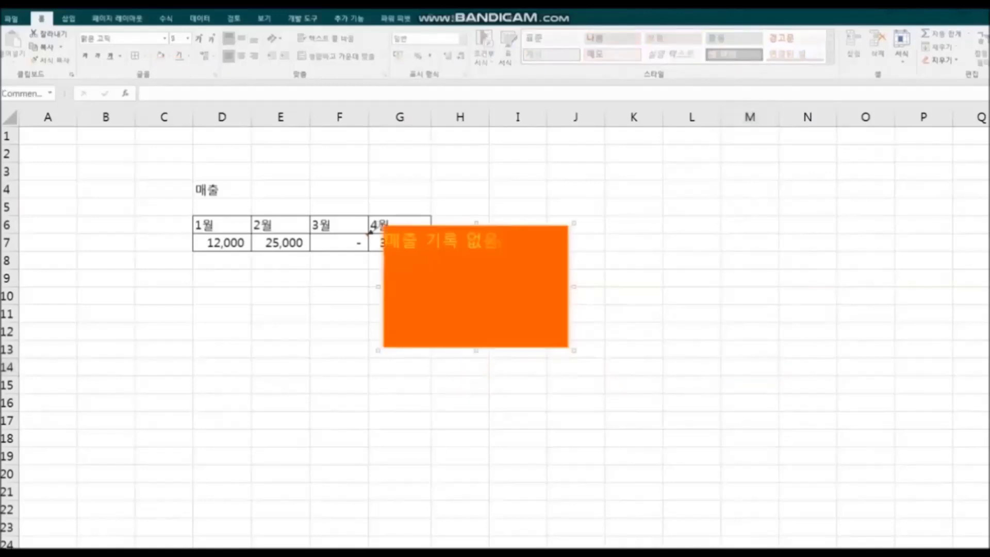
left_click(720, 359)
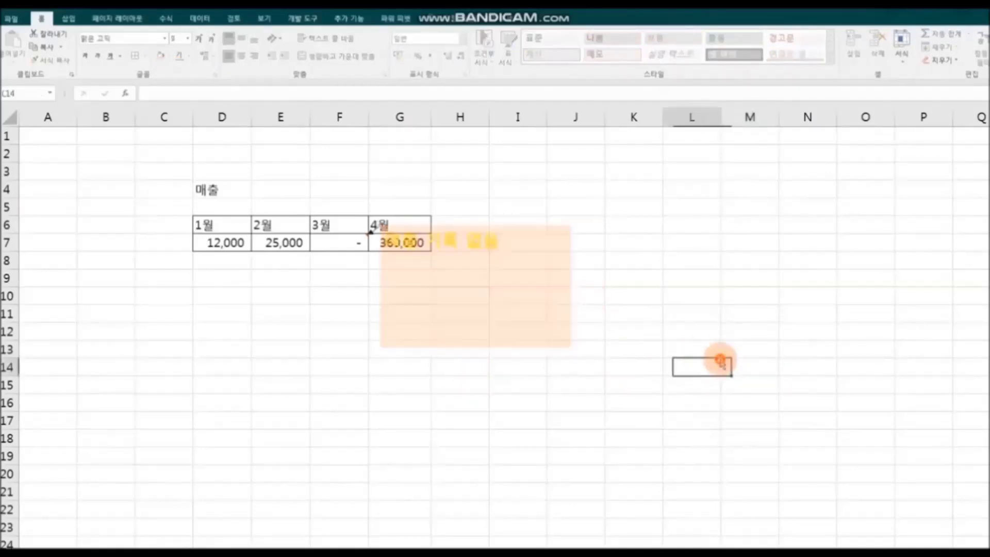
Delete the memo from the March sales cell F7.
left_click(347, 242)
right_click(347, 243)
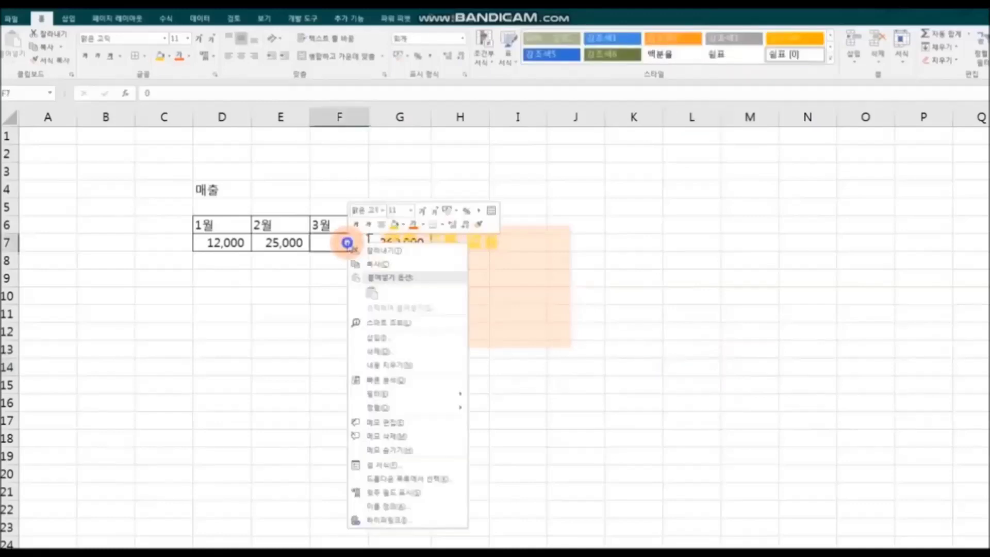
left_click(427, 436)
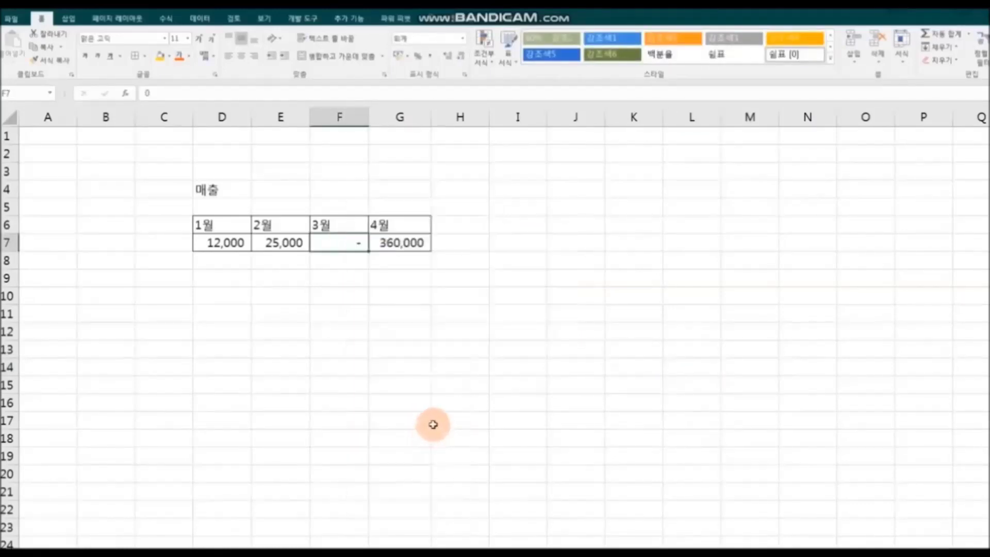
left_click(435, 420)
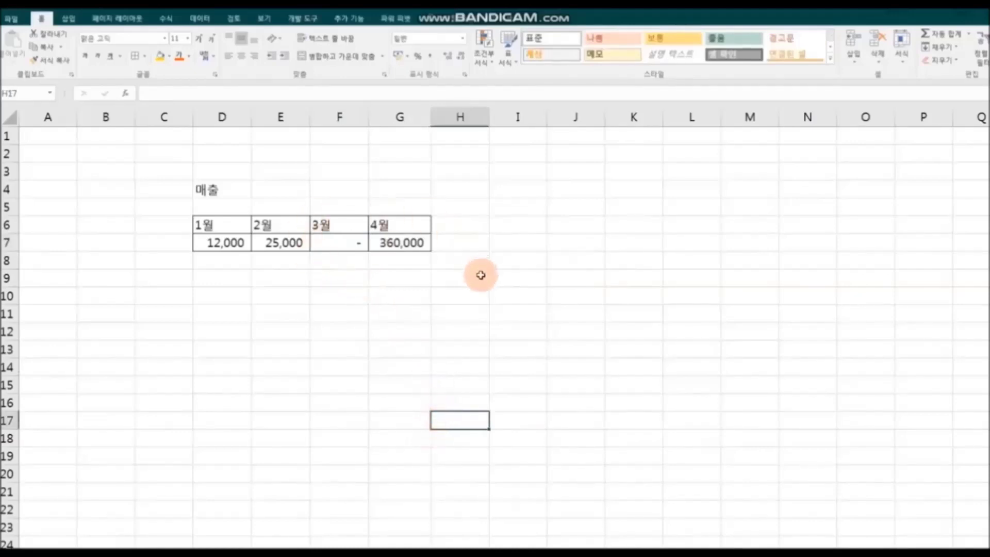
Insert a new memo on the March sales cell F7 and clear its default author text.
left_click(349, 248)
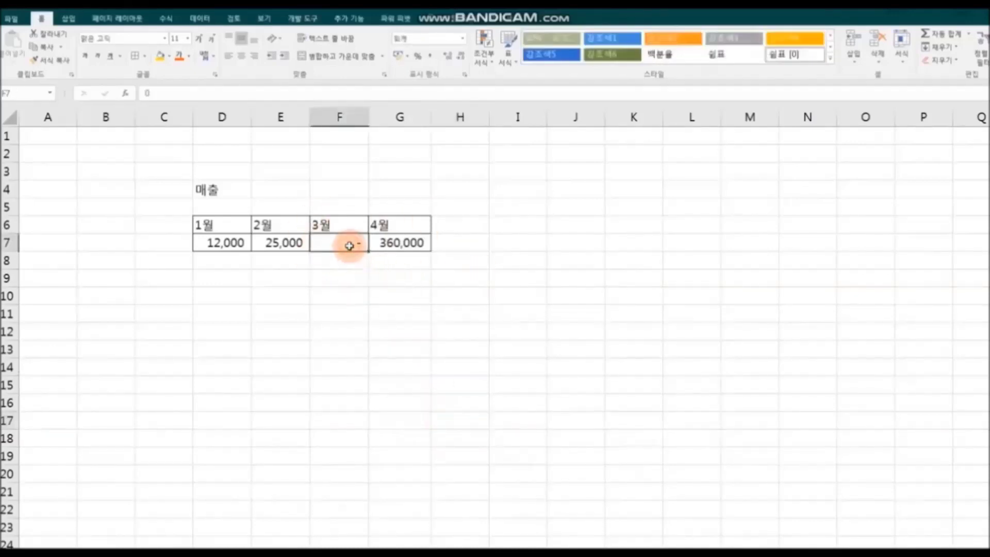
right_click(349, 246)
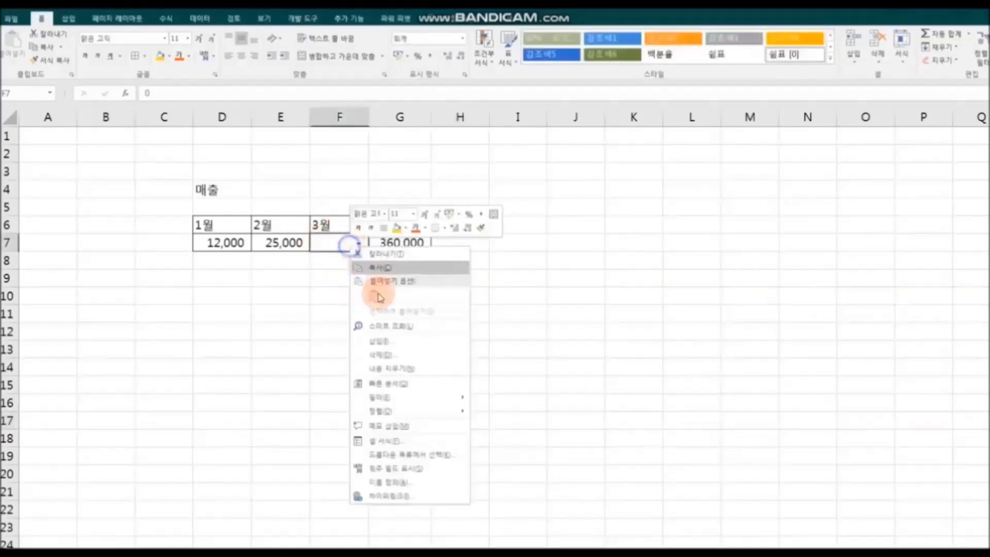
left_click(437, 426)
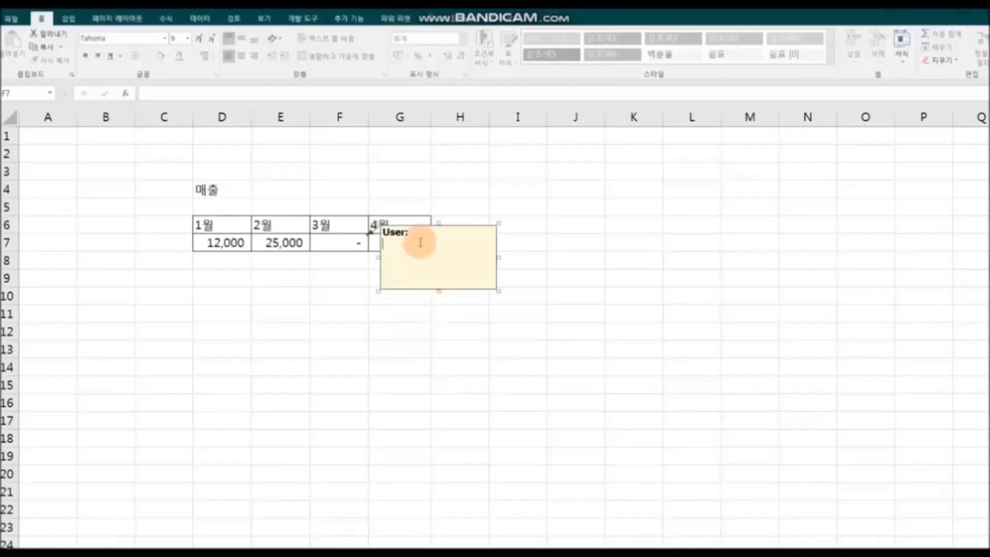
left_click_drag(413, 237, 379, 234)
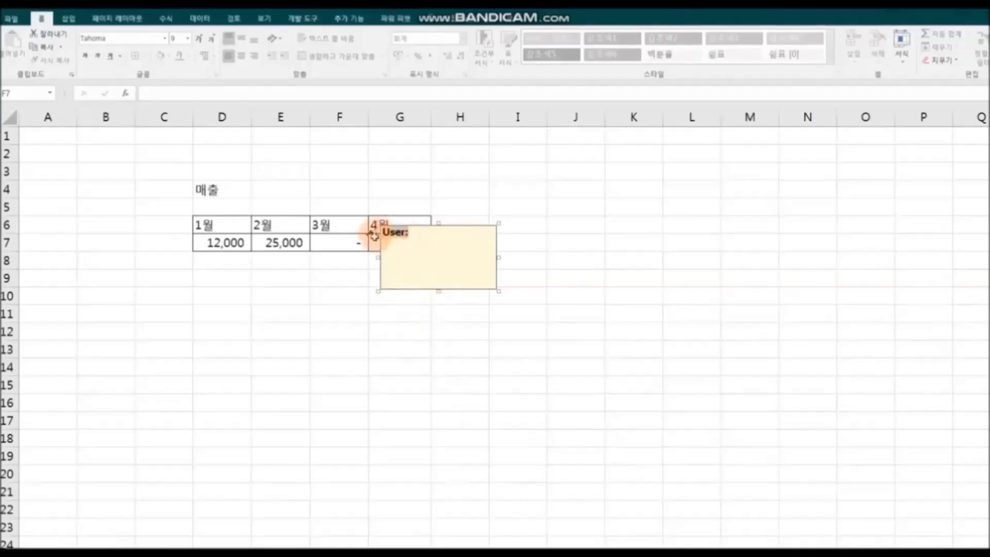
key("Delete")
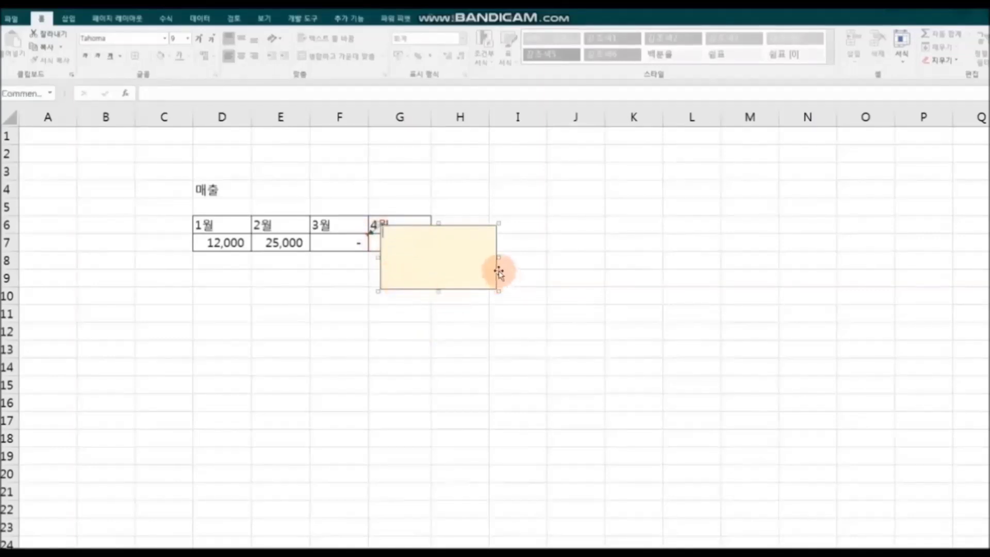
Open the picture options of the fill effects in the empty memo's format settings.
right_click(496, 272)
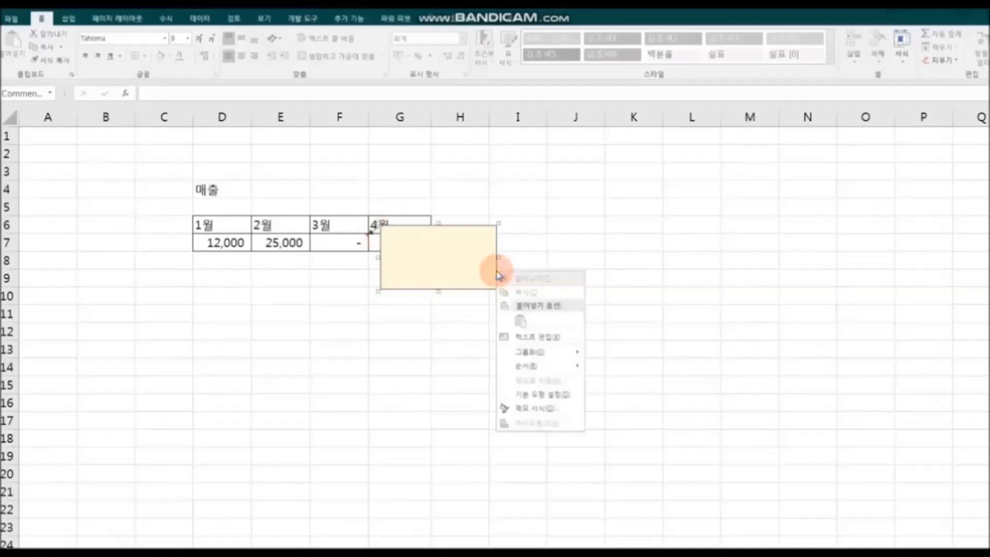
left_click(561, 415)
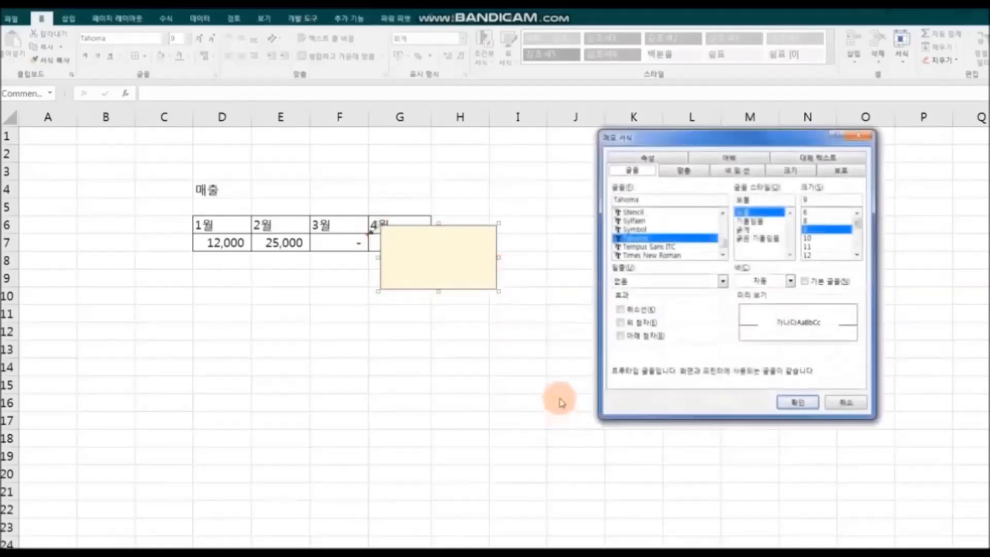
left_click(742, 173)
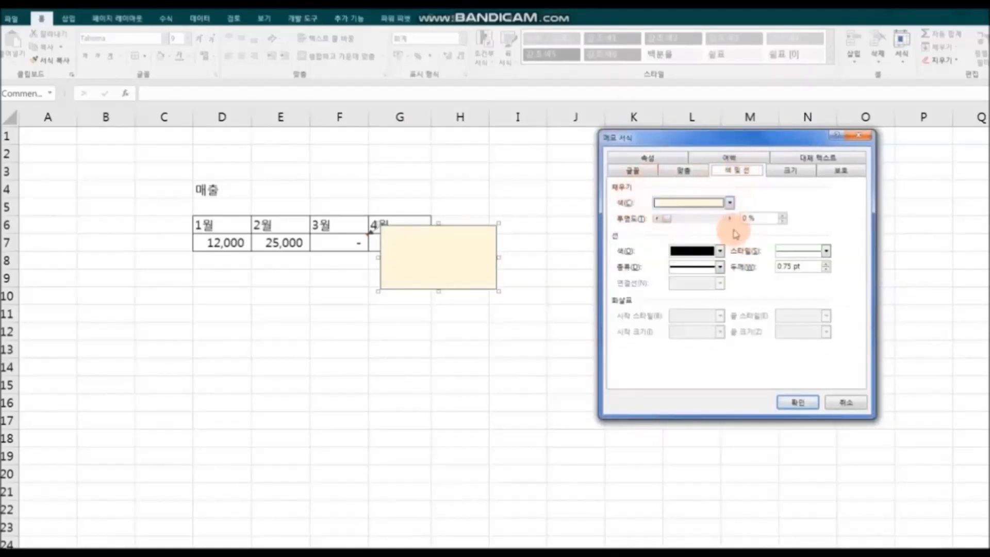
left_click(731, 205)
left_click(730, 204)
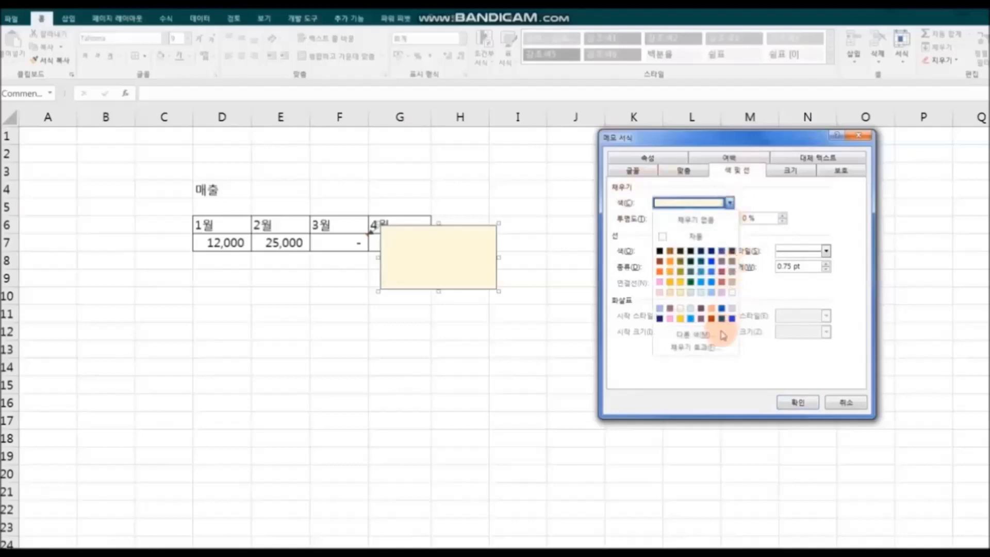
left_click(718, 348)
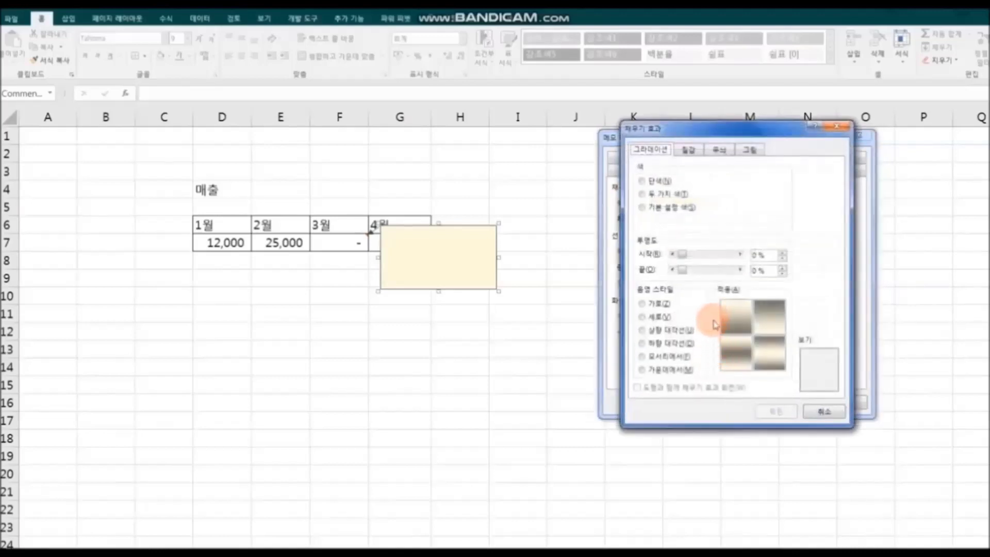
left_click(750, 151)
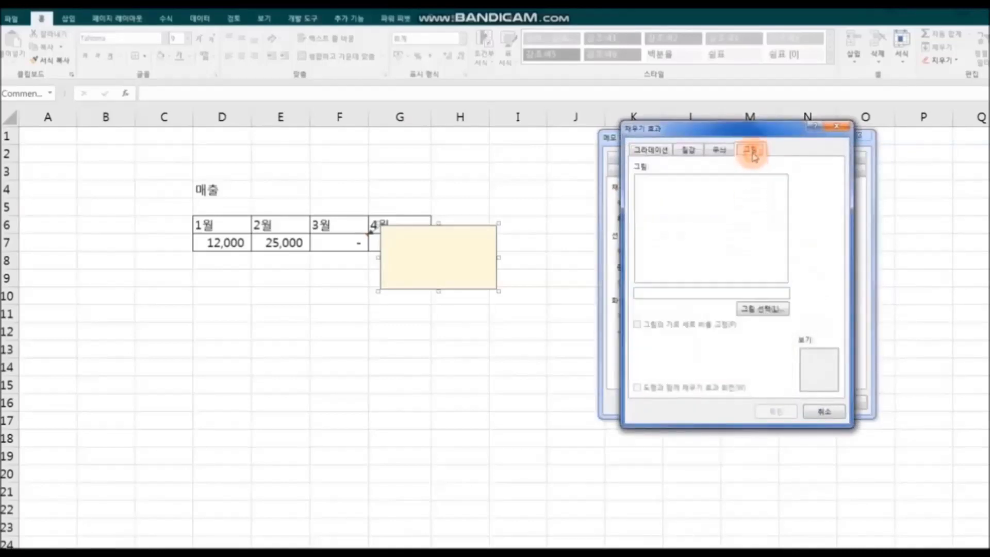
Fill the memo with the picture 1 (2).jpg, working offline and taking it from the 2.무료이미지 > 새 폴더 folder on drive D:.
left_click(771, 312)
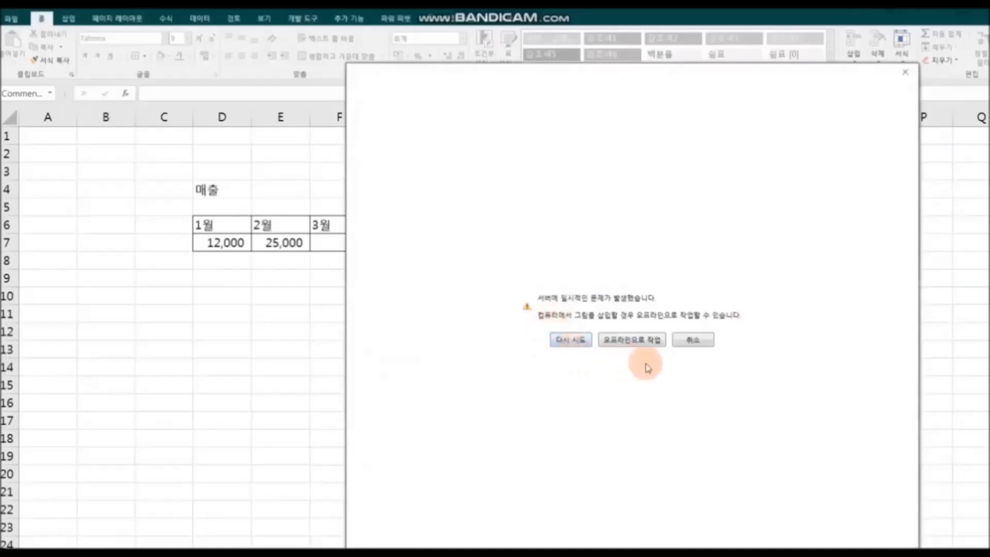
left_click(637, 341)
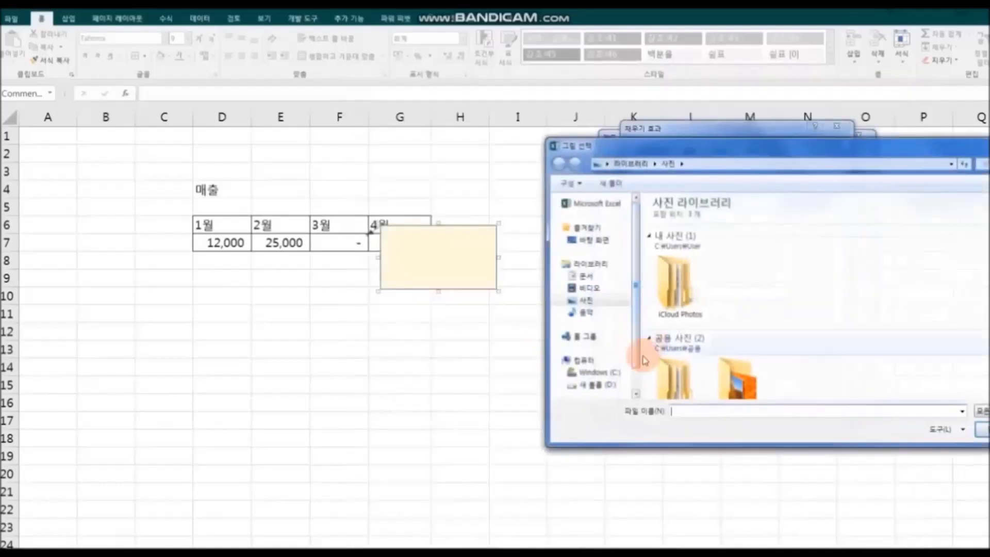
left_click_drag(744, 159, 704, 154)
left_click_drag(602, 250, 602, 370)
left_click(560, 362)
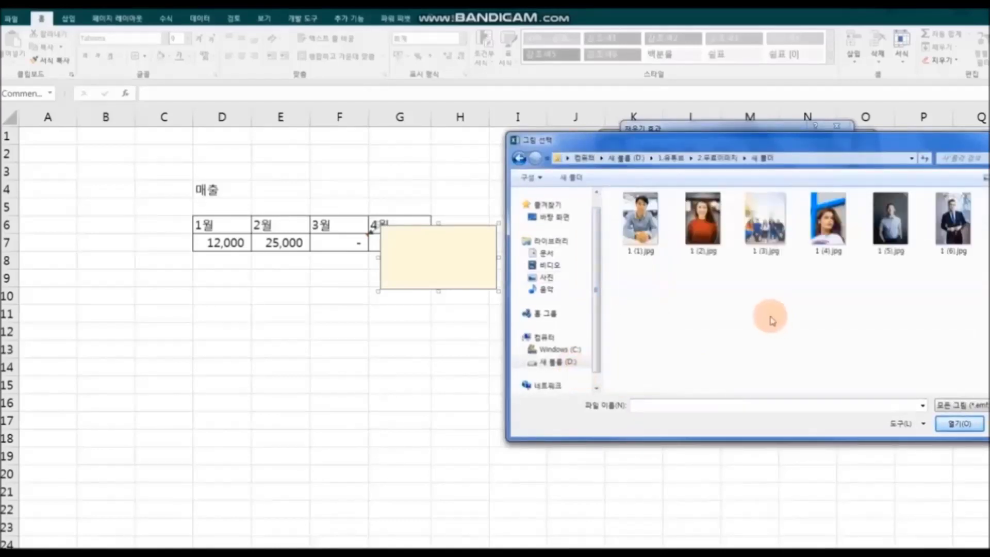
left_click(719, 238)
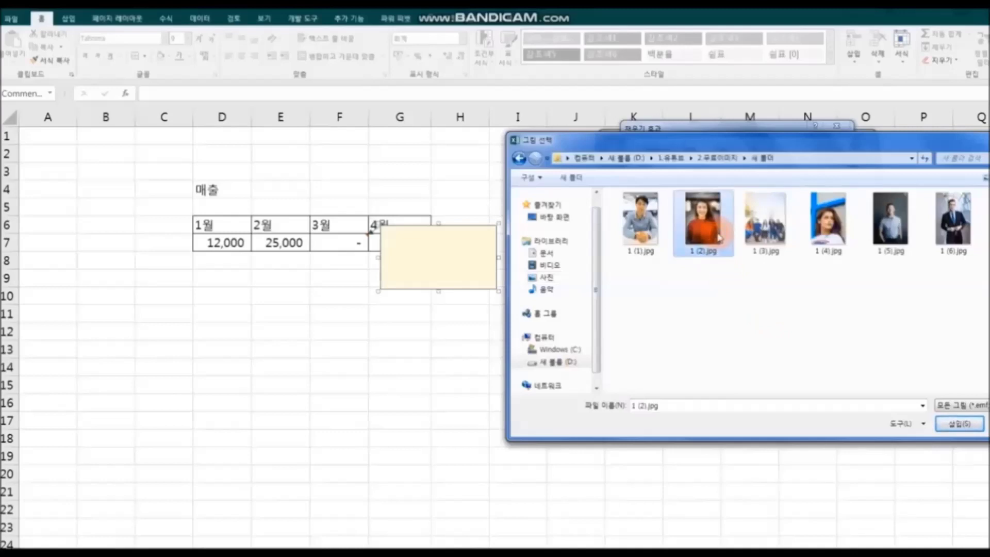
double_click(719, 238)
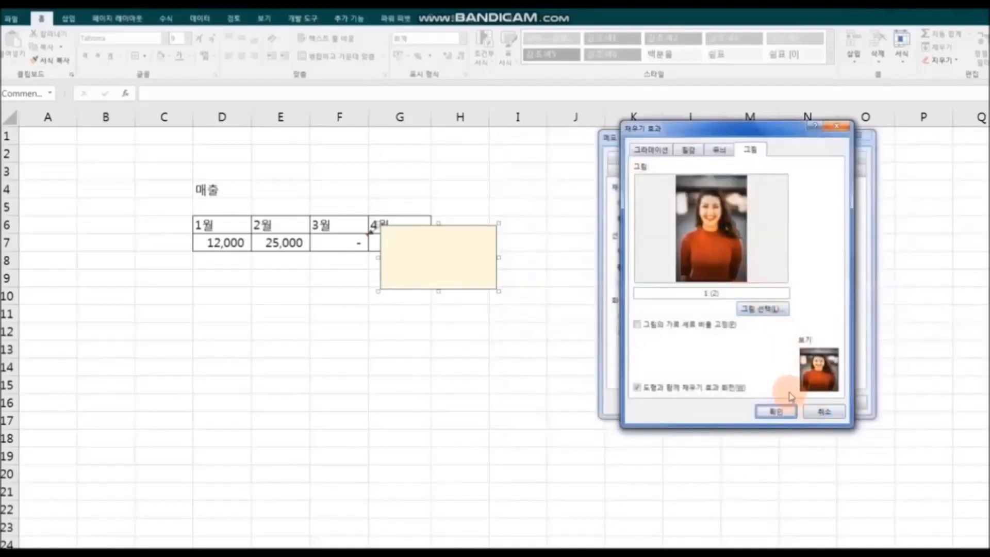
left_click(676, 332)
left_click(776, 410)
left_click(791, 407)
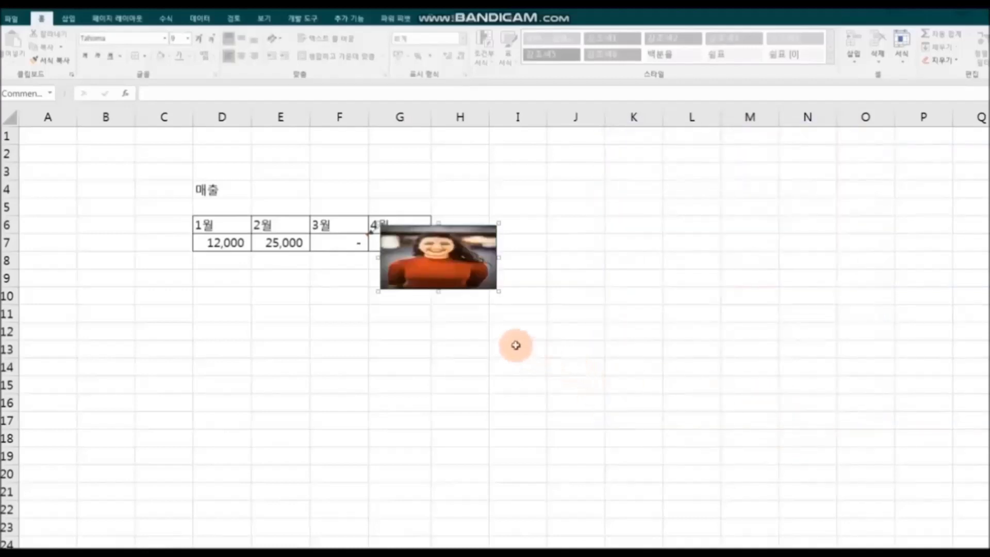
Resize the picture memo to portrait proportions, extending it down to about row 14 and narrowing it to end within column H.
left_click_drag(438, 294, 435, 382)
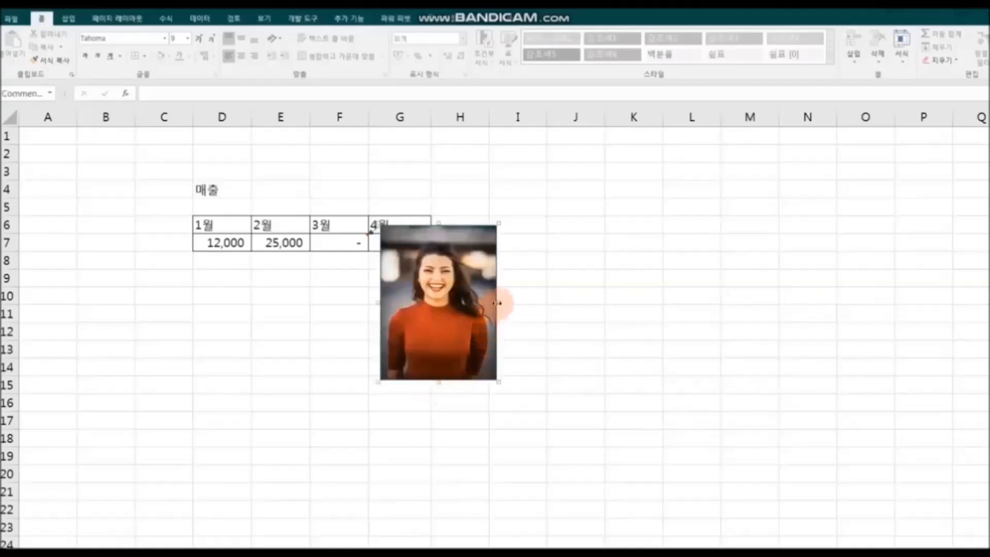
left_click_drag(498, 302, 483, 303)
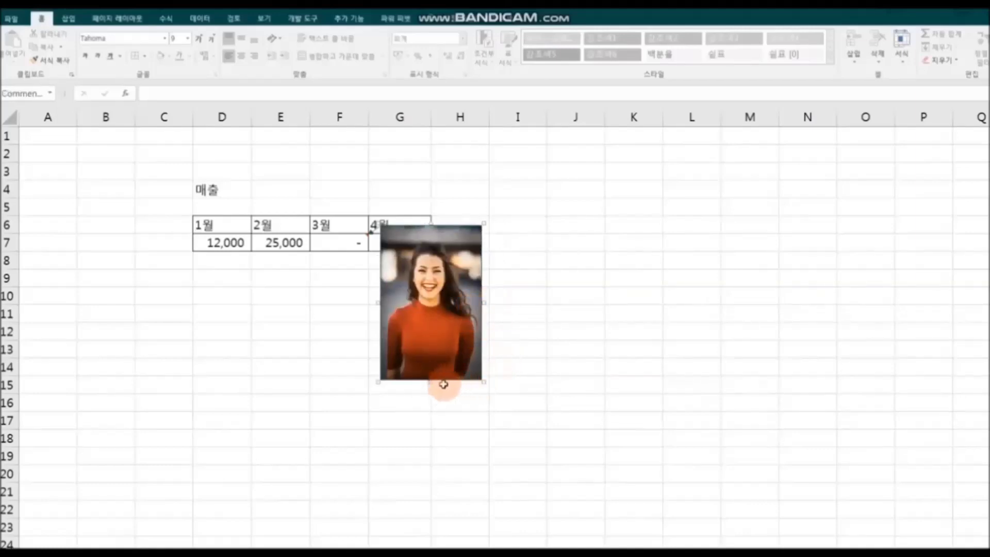
Shorten the picture memo to end at about row 13, and hide it so it shows only when pointing at cell F7.
left_click_drag(433, 384, 434, 360)
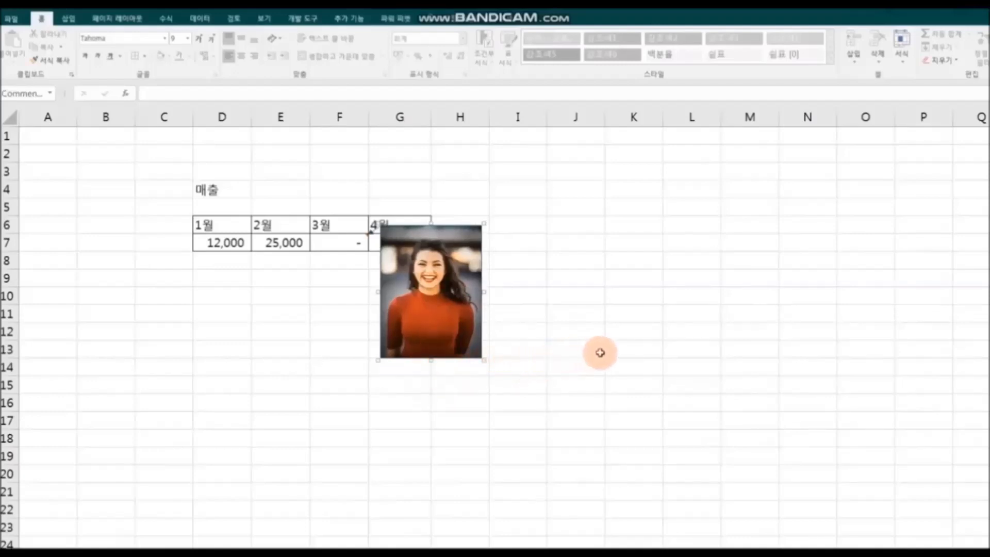
left_click(600, 352)
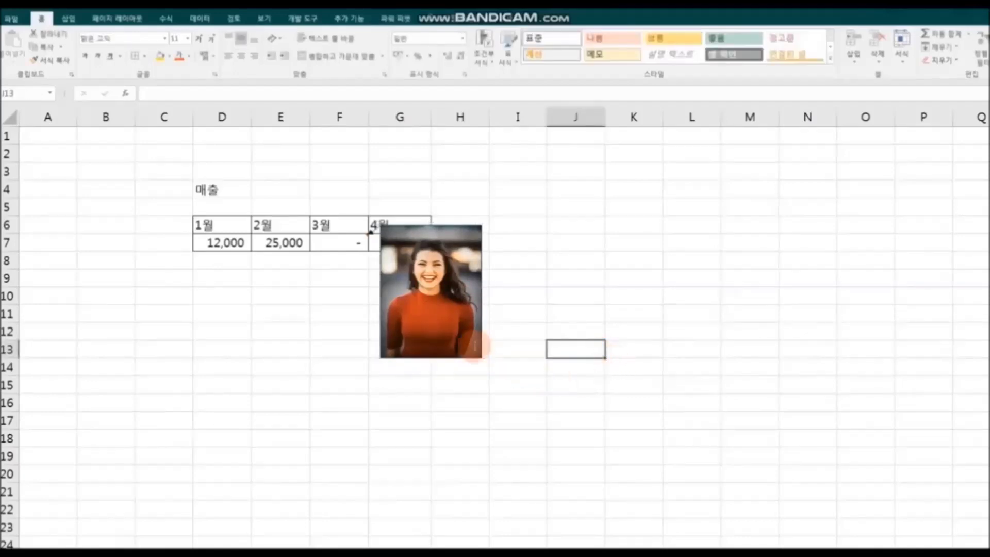
left_click(341, 245)
right_click(341, 244)
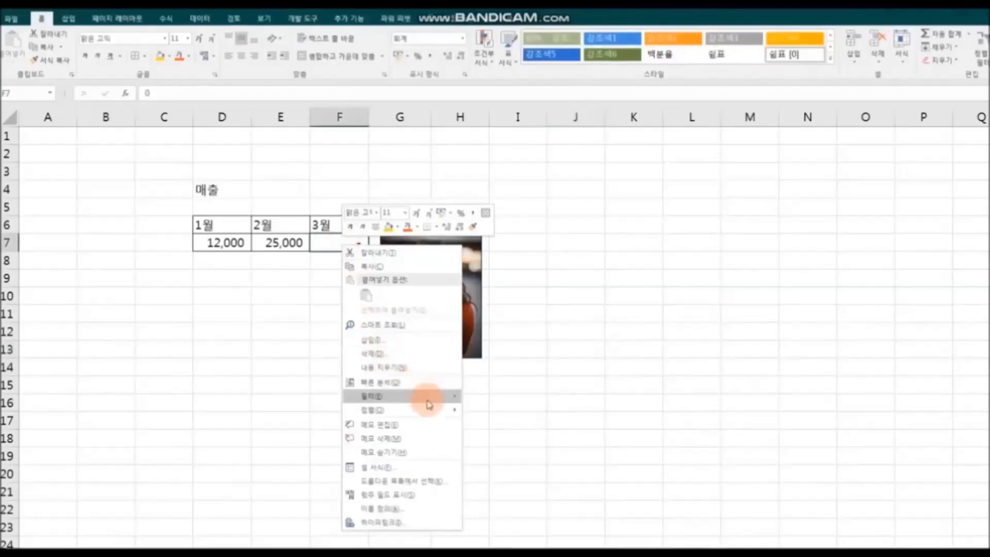
left_click(443, 449)
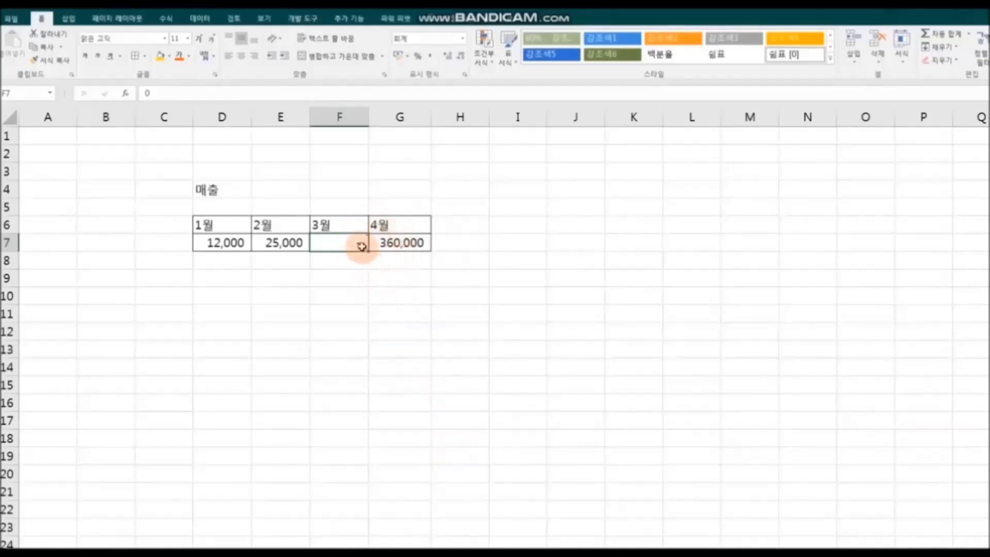
mouse_move(362, 245)
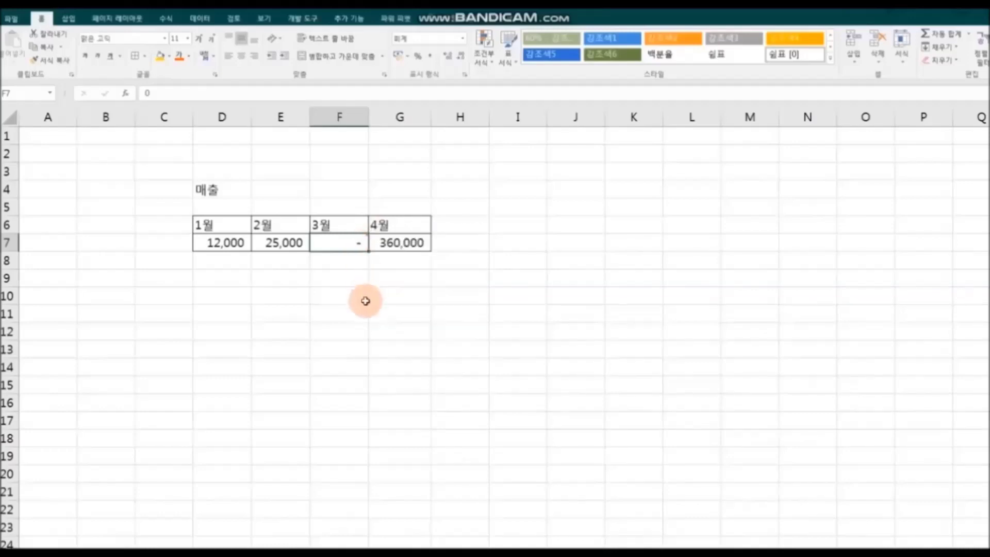
Delete the picture memo from the March sales cell F7.
right_click(341, 243)
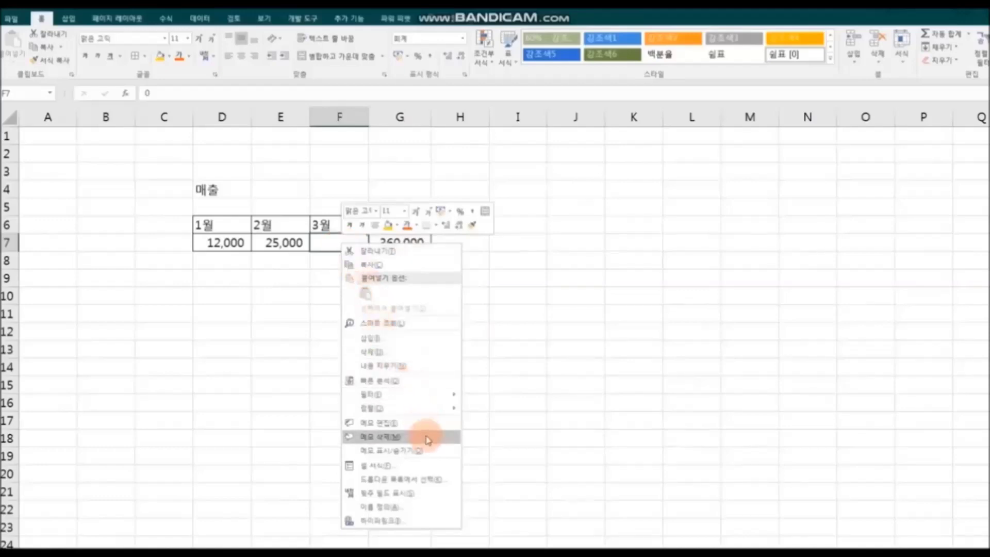
left_click(427, 442)
left_click(583, 404)
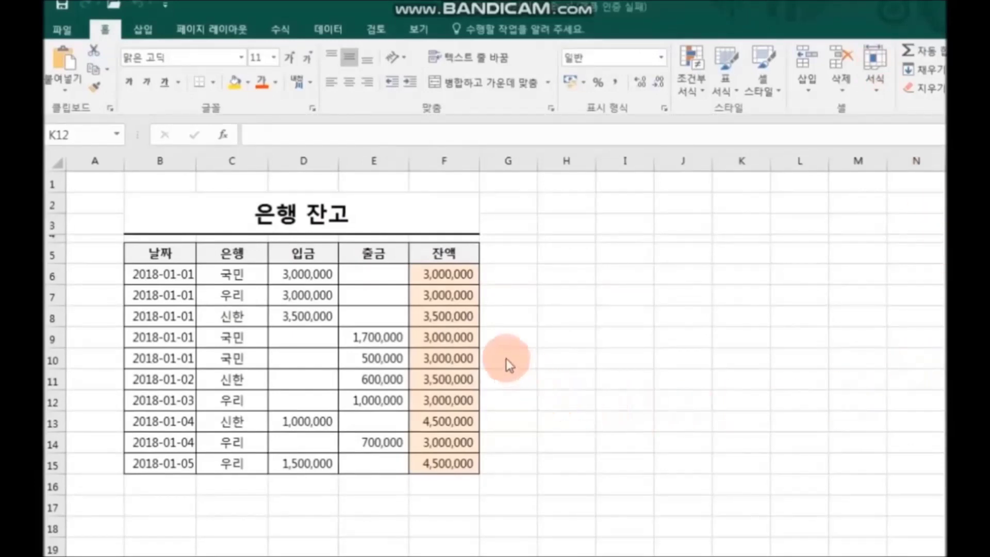
Insert a new memo on balance cell F8 of the 은행 잔고 sheet and enlarge it to span about columns G to K, down to row 13.
double_click(447, 313)
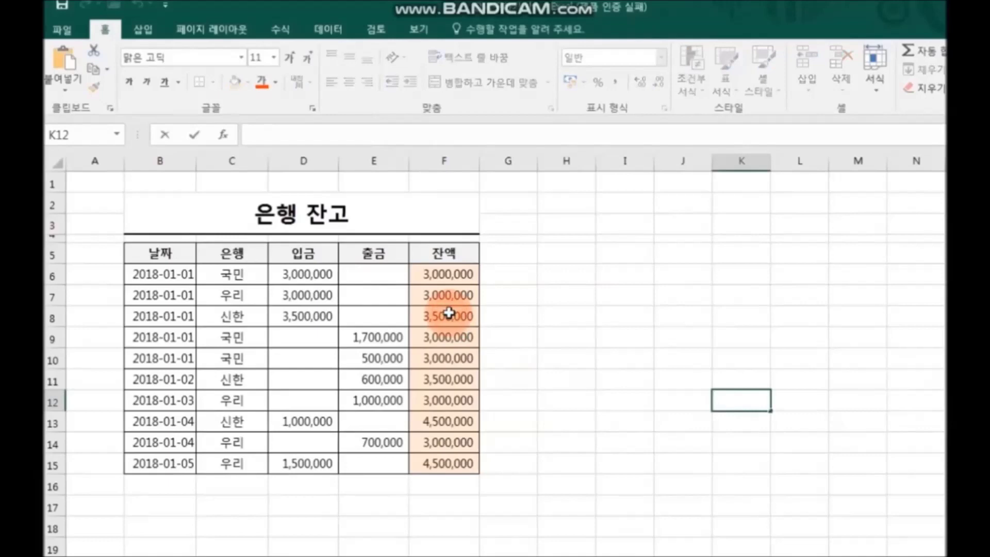
left_click(448, 313)
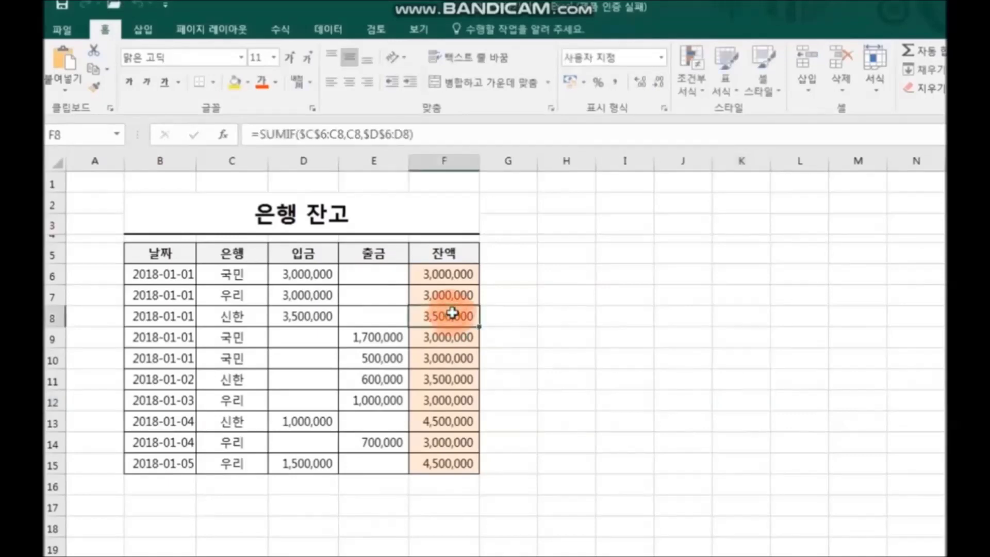
left_click(376, 29)
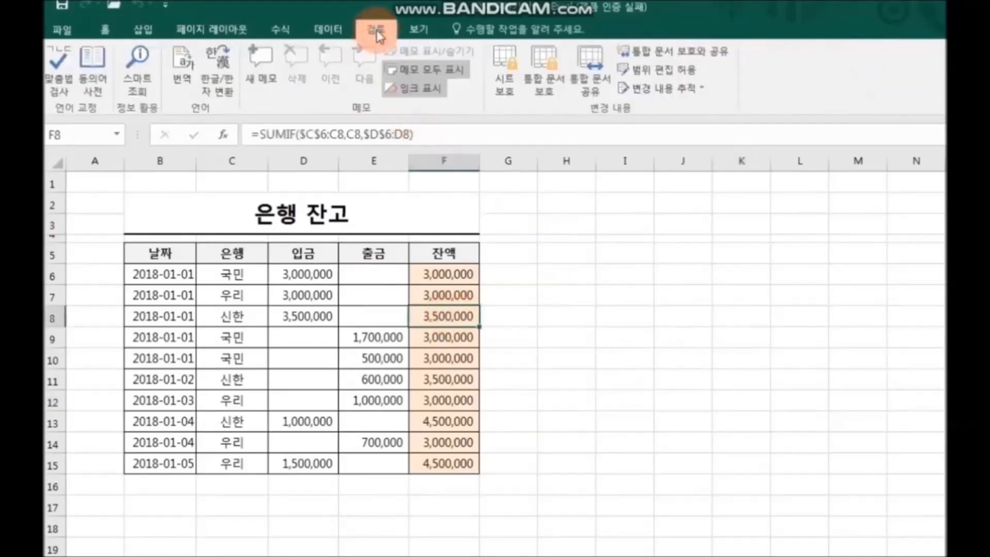
left_click(269, 81)
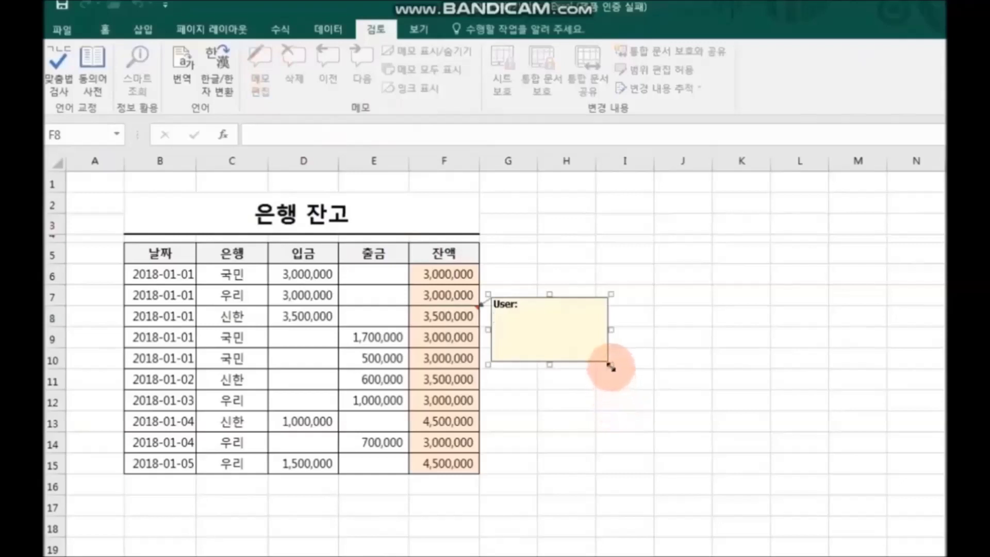
left_click_drag(612, 366, 767, 433)
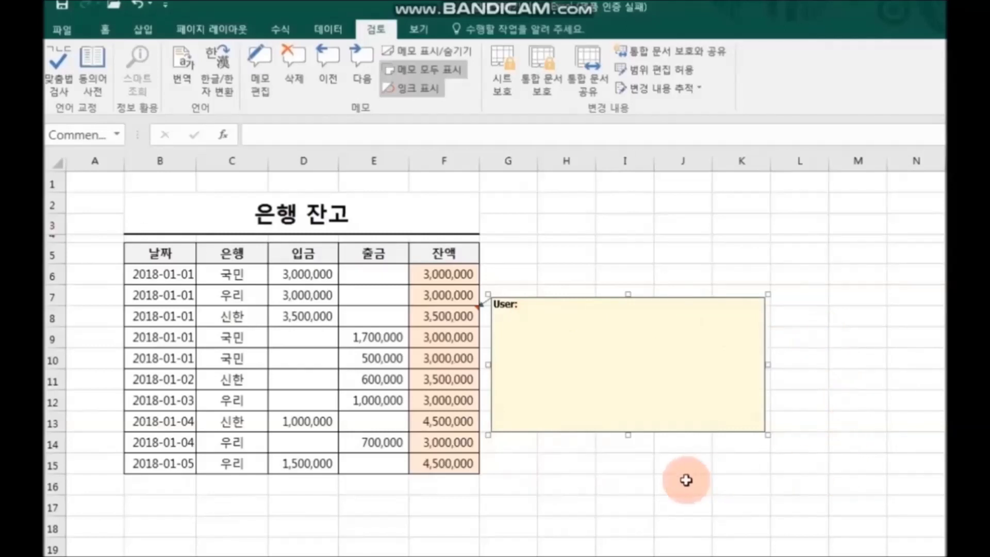
Replace the default author text in the F8 memo with 모양 바꾸기.
left_click(531, 309)
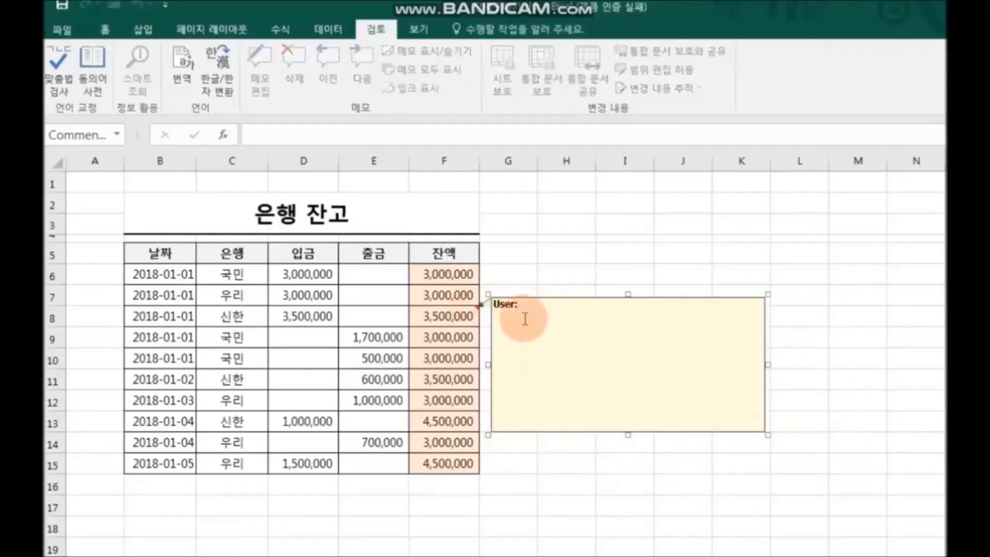
left_click_drag(518, 304, 491, 304)
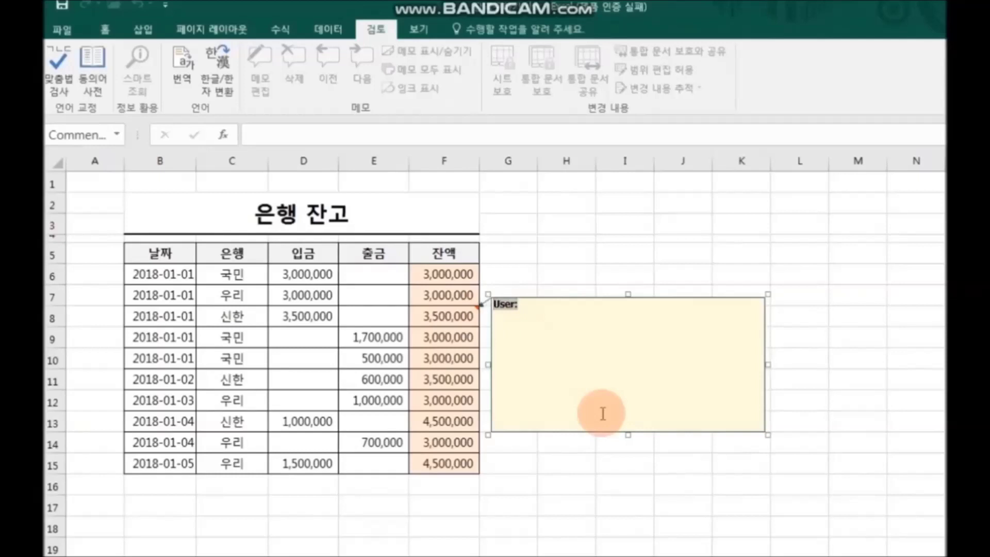
type("모양 바꾸기")
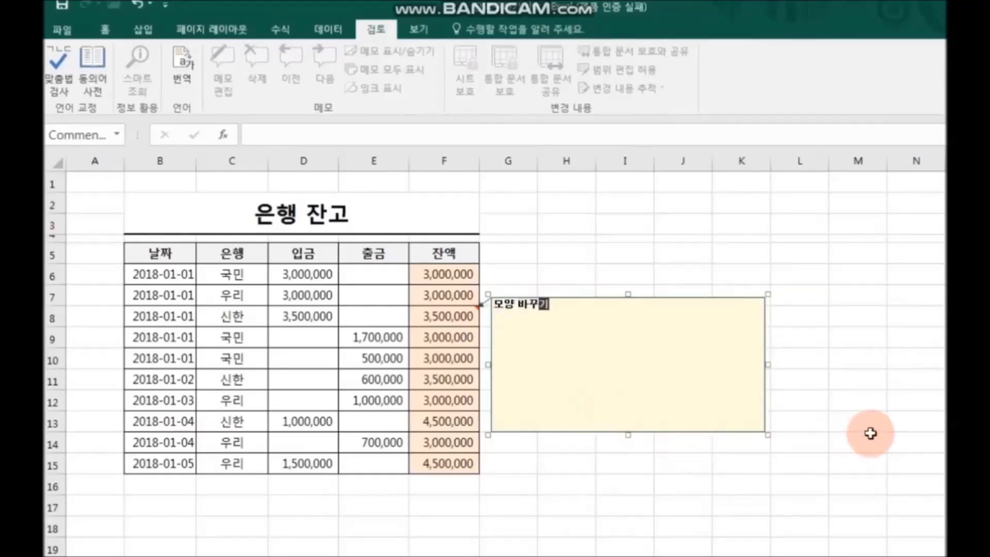
left_click(828, 429)
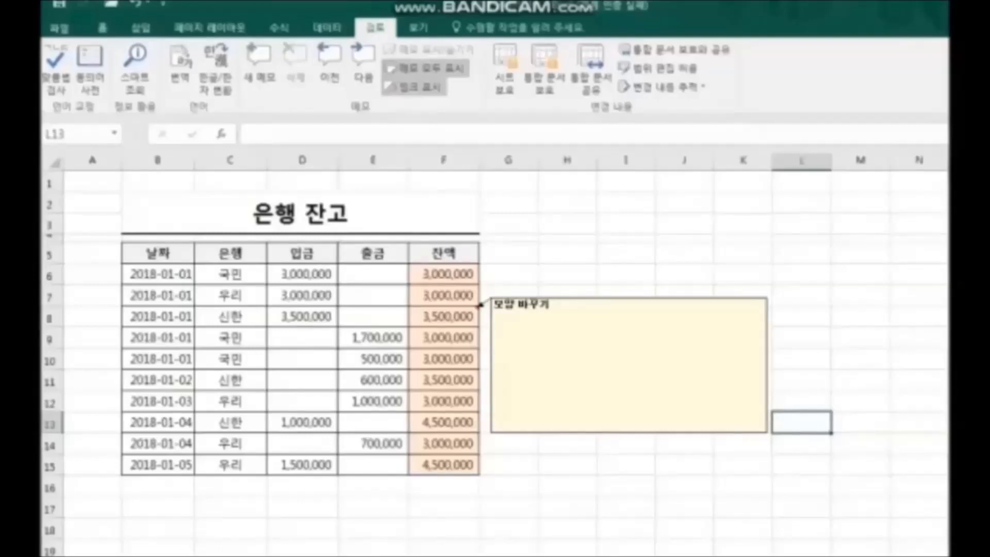
left_click(756, 471)
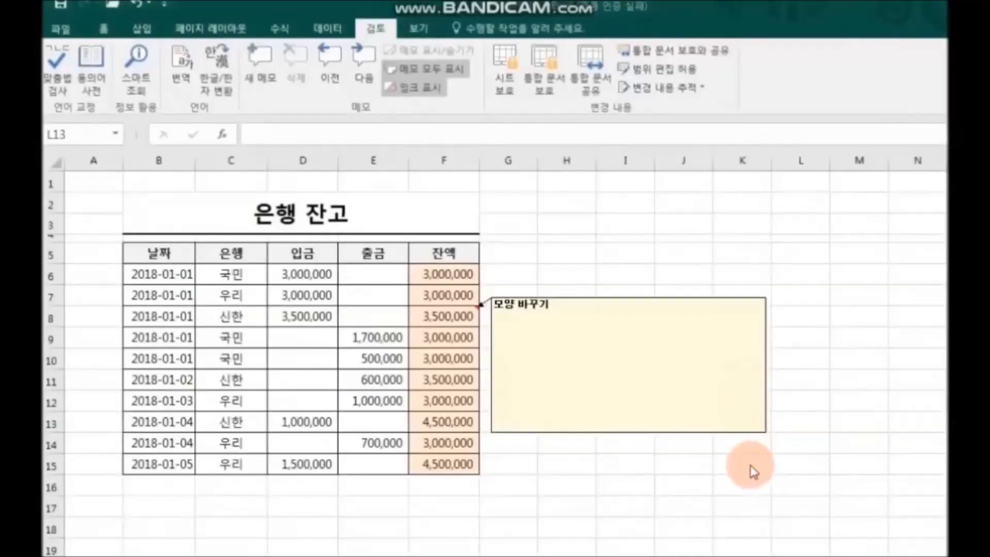
left_click(512, 449)
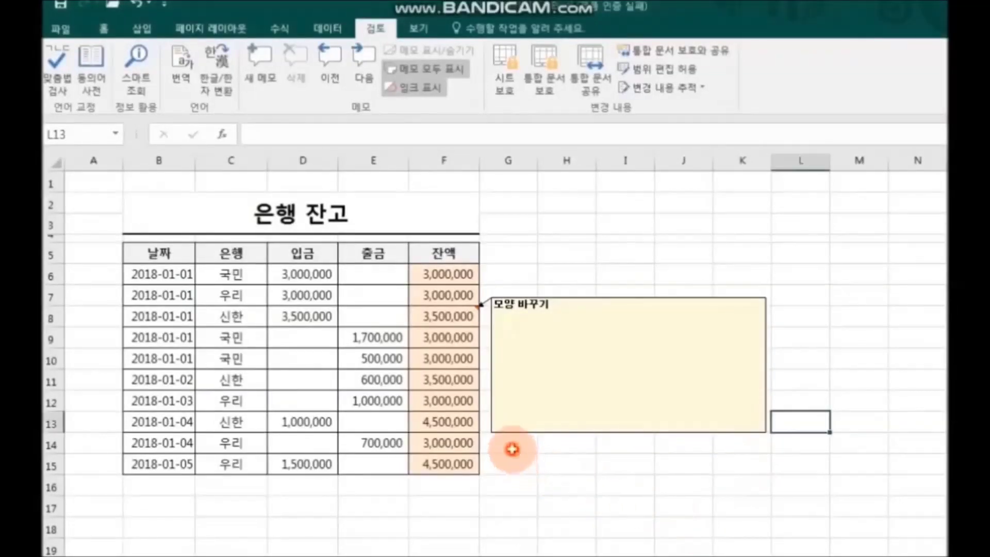
left_click(512, 457)
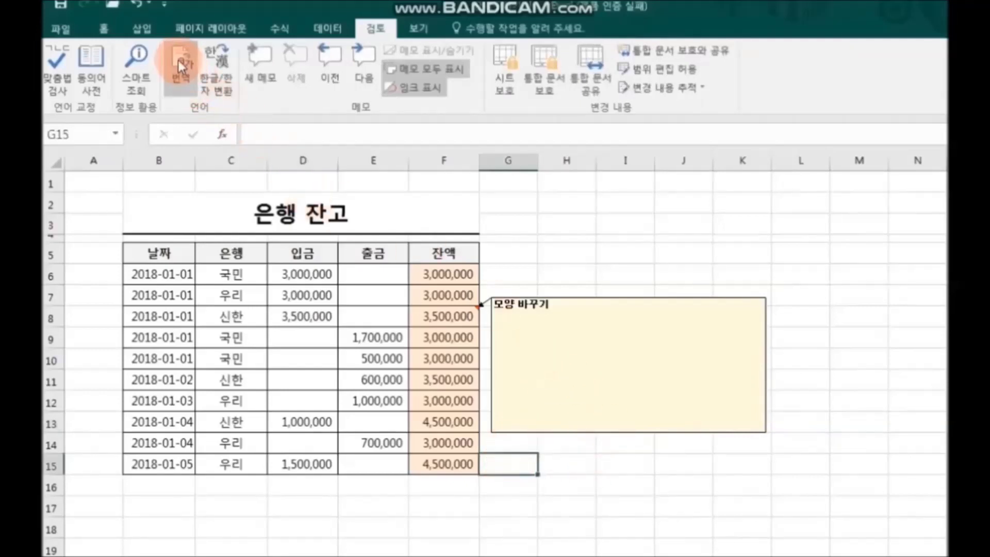
Add the 도형 편집 command from the list of all commands to the Quick Access Toolbar for all documents.
left_click(165, 7)
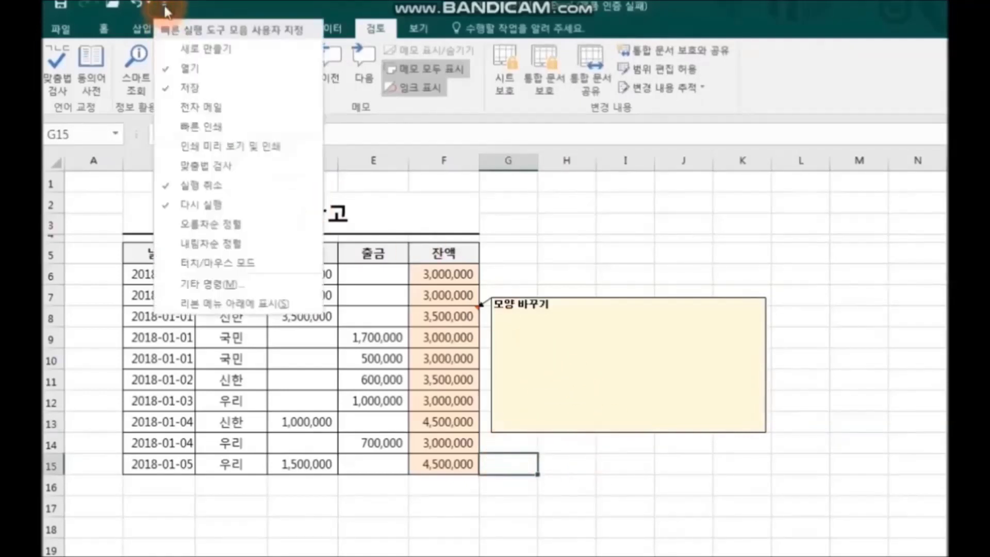
left_click(277, 281)
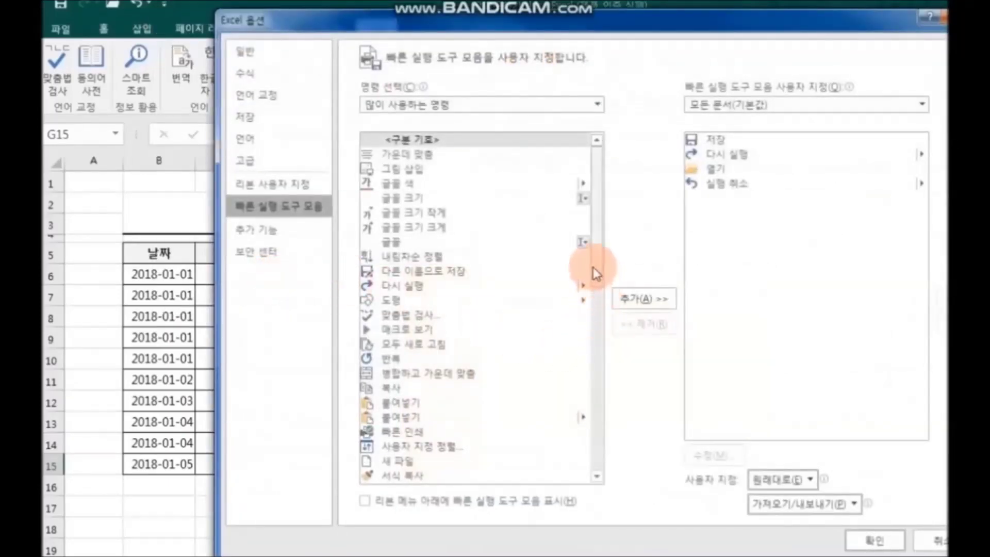
left_click(596, 105)
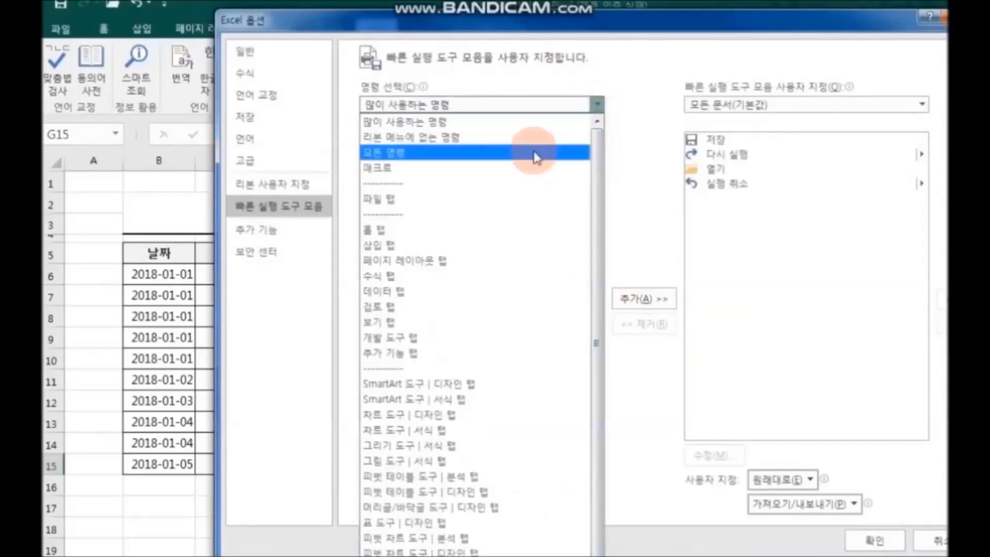
left_click(529, 152)
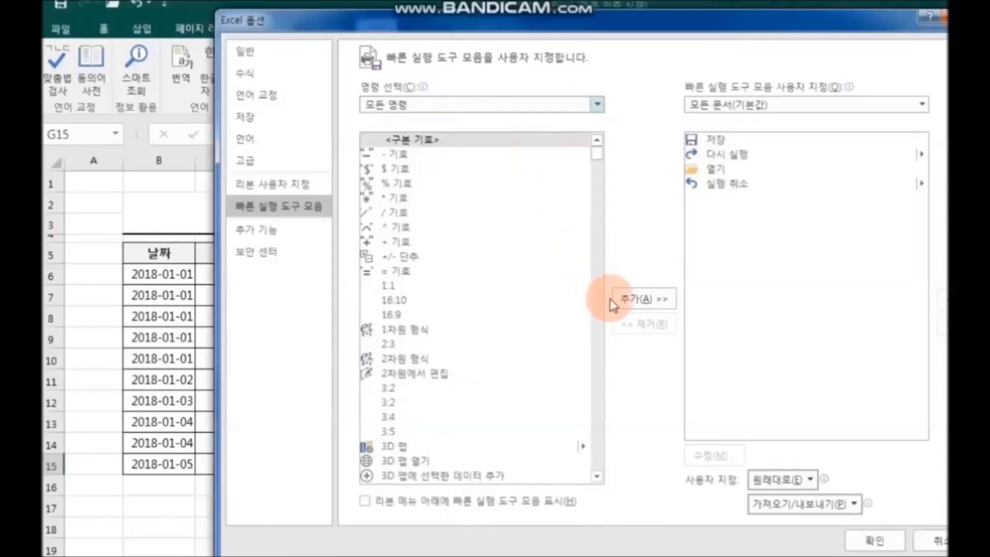
left_click_drag(598, 157, 605, 237)
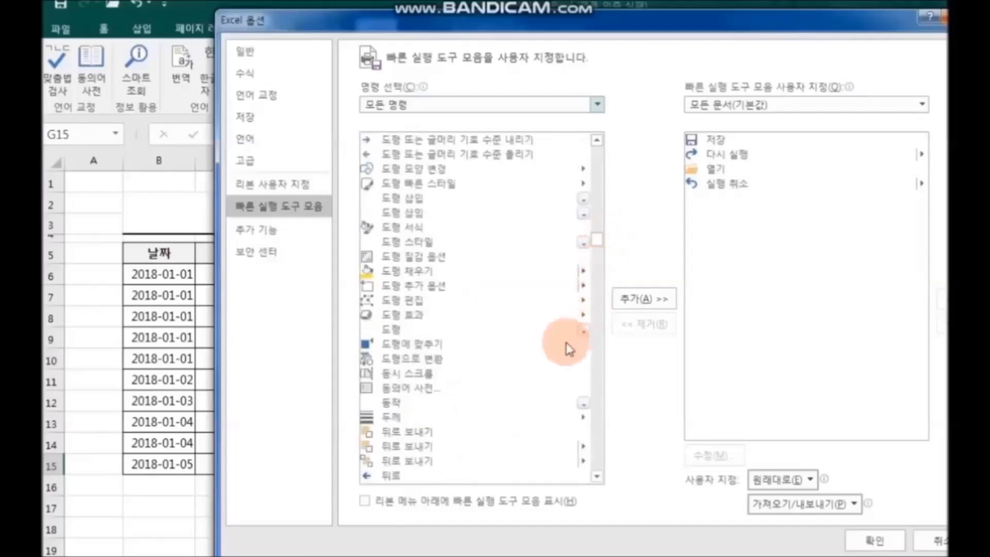
left_click(412, 300)
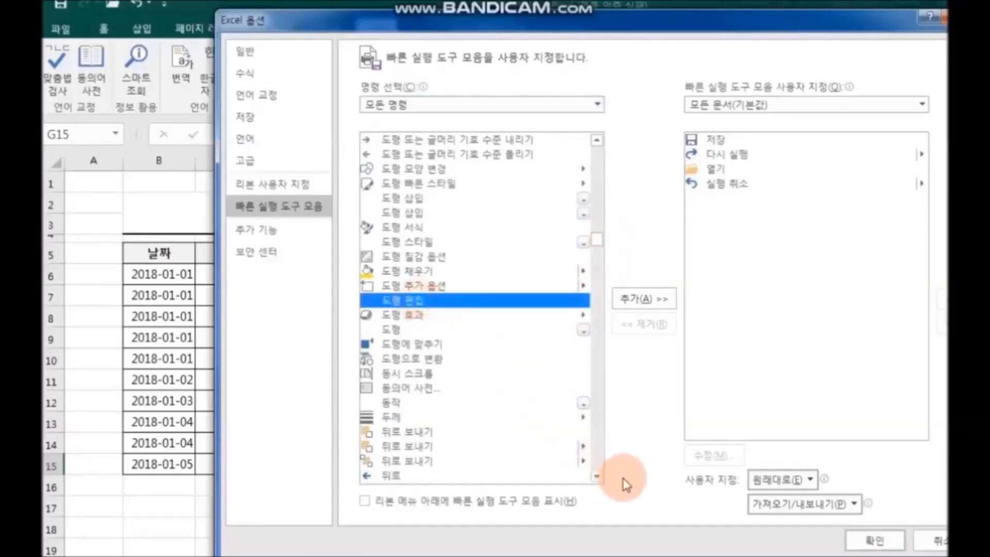
left_click(642, 299)
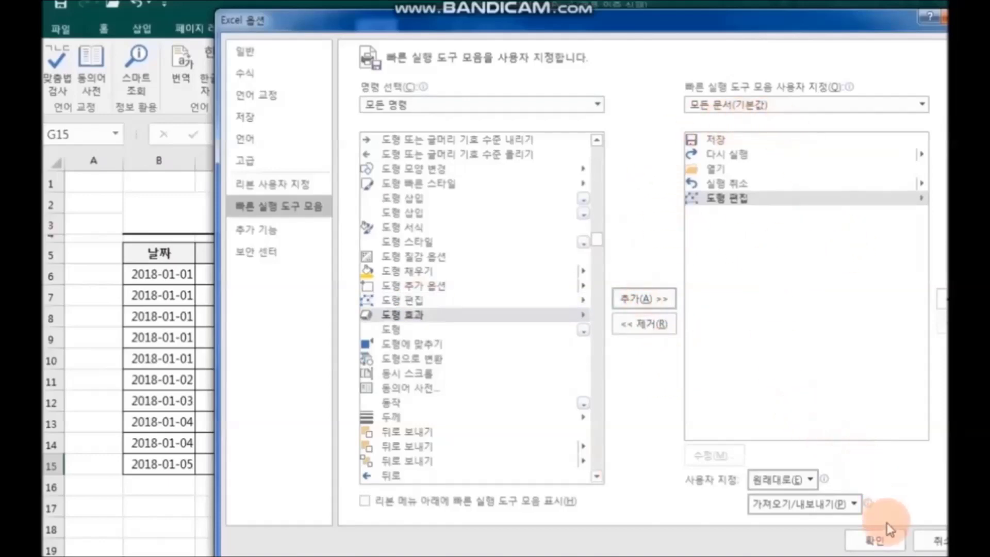
left_click(885, 541)
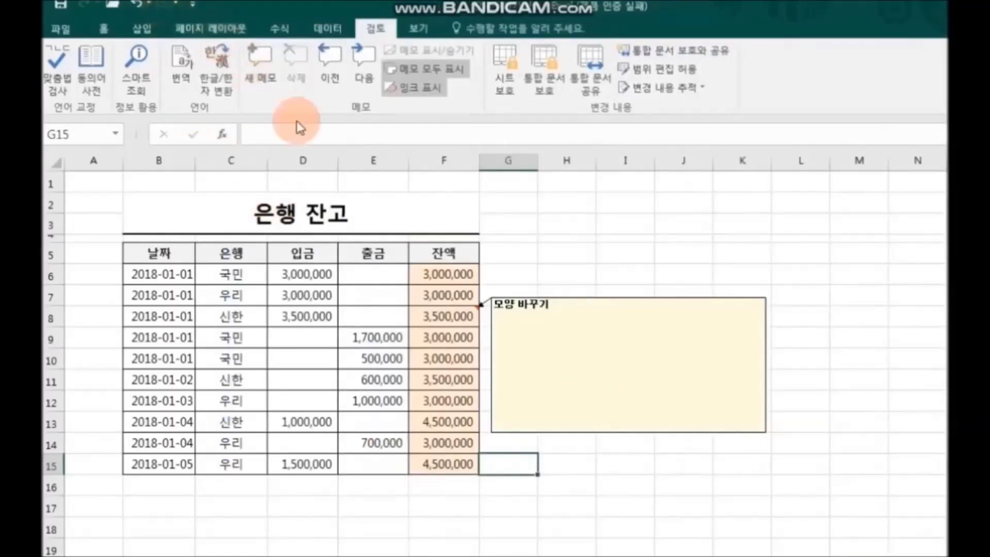
Change the shape of the 모양 바꾸기 memo to the second explosion shape among the stars and banners.
left_click(572, 295)
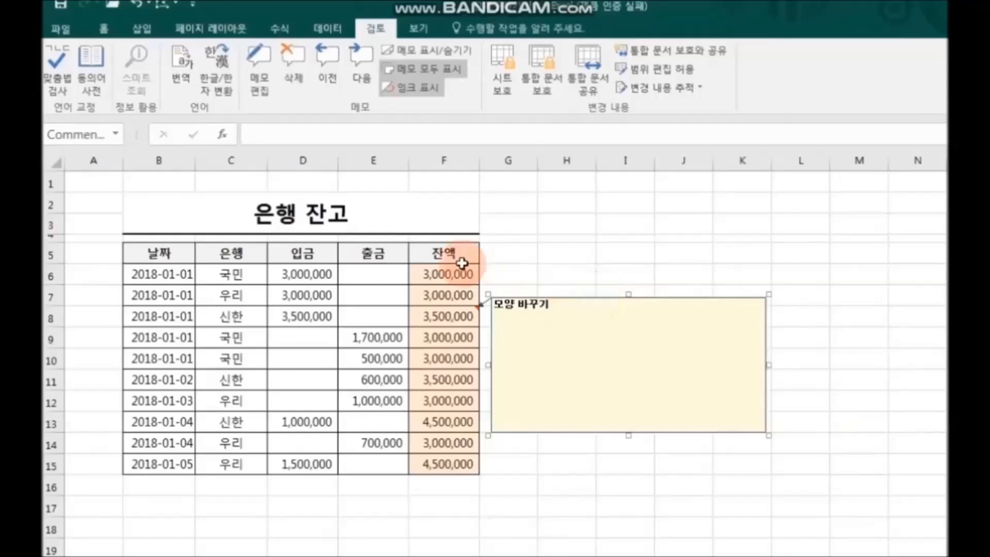
left_click(169, 5)
mouse_move(203, 33)
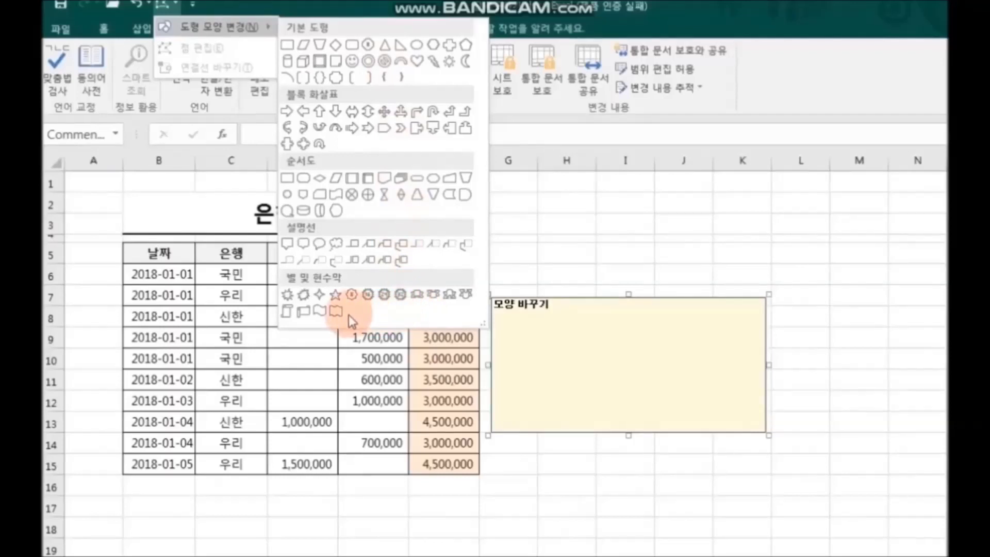
left_click(304, 296)
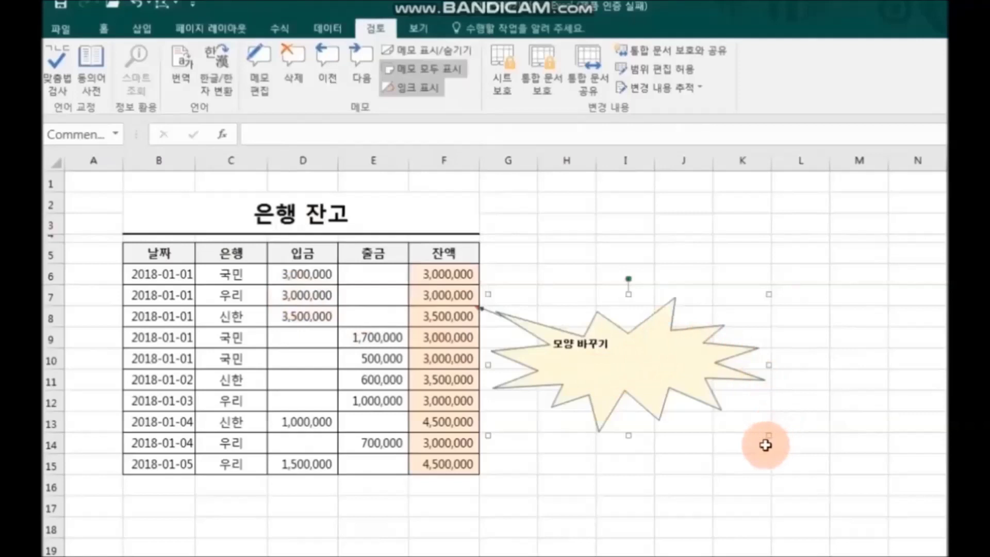
Enlarge the explosion-shaped memo to the edge of column L and down to about row 16, and stretch it upward.
left_click_drag(768, 435, 830, 500)
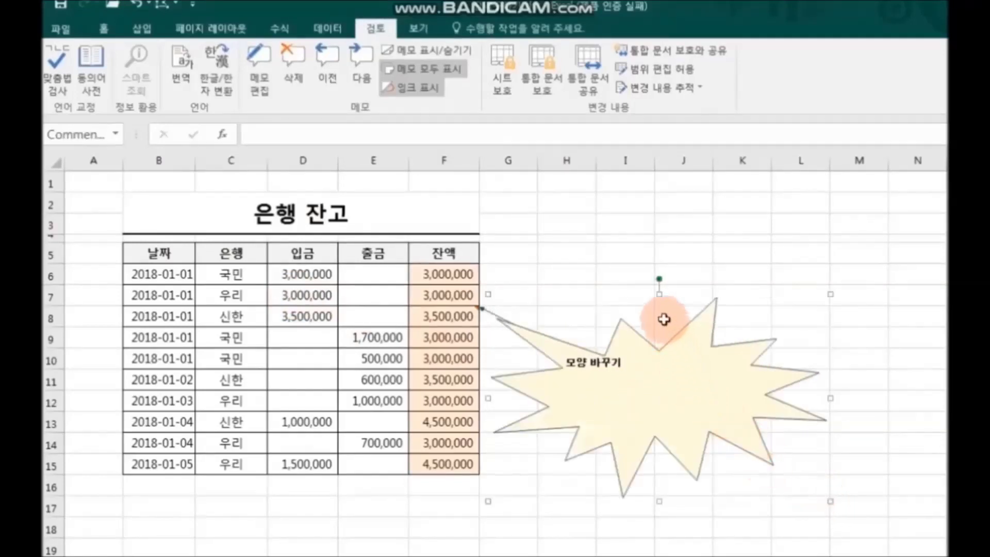
left_click_drag(660, 295, 704, 220)
left_click(705, 326)
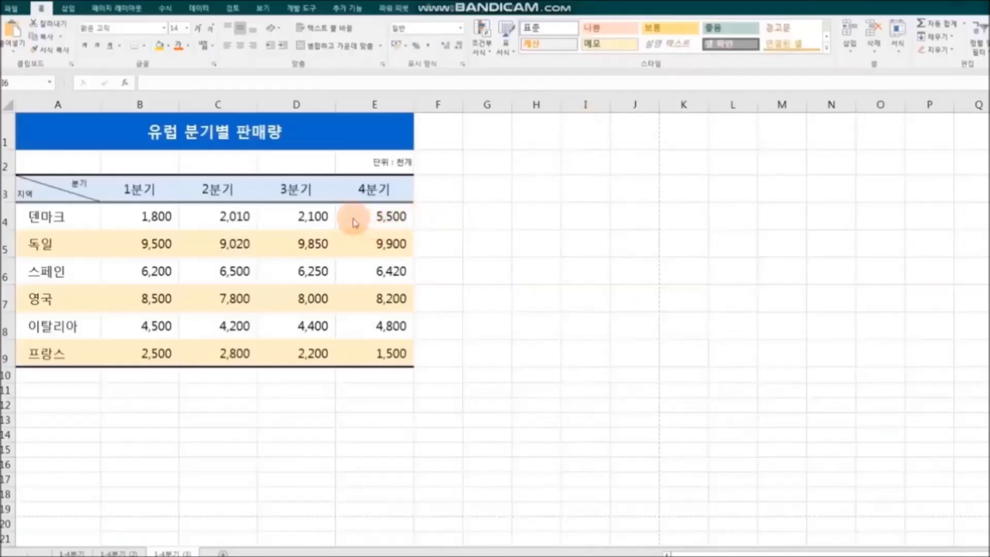
Insert a new memo on cell E5, the fourth-quarter value of 독일.
left_click(355, 223)
left_click(401, 249)
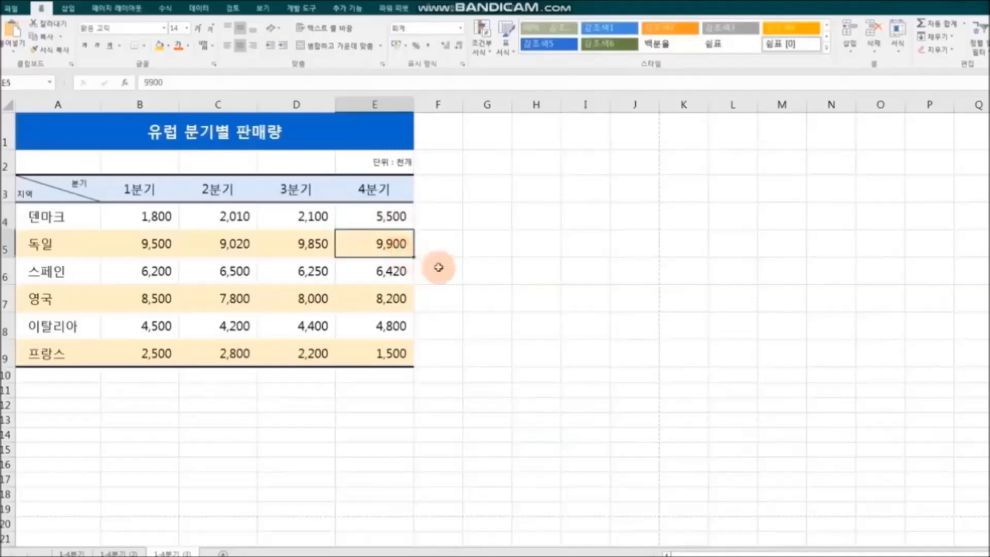
left_click(403, 358)
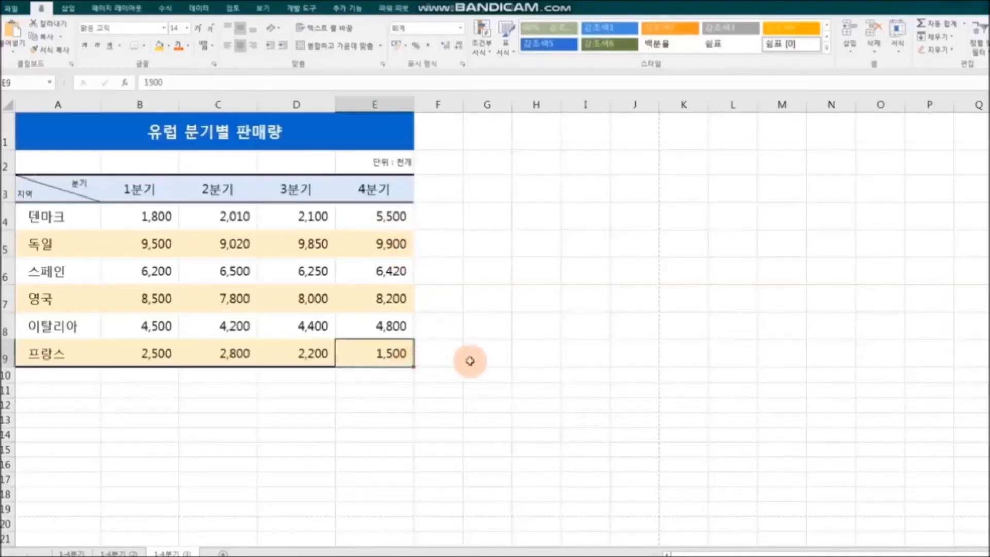
left_click(397, 248)
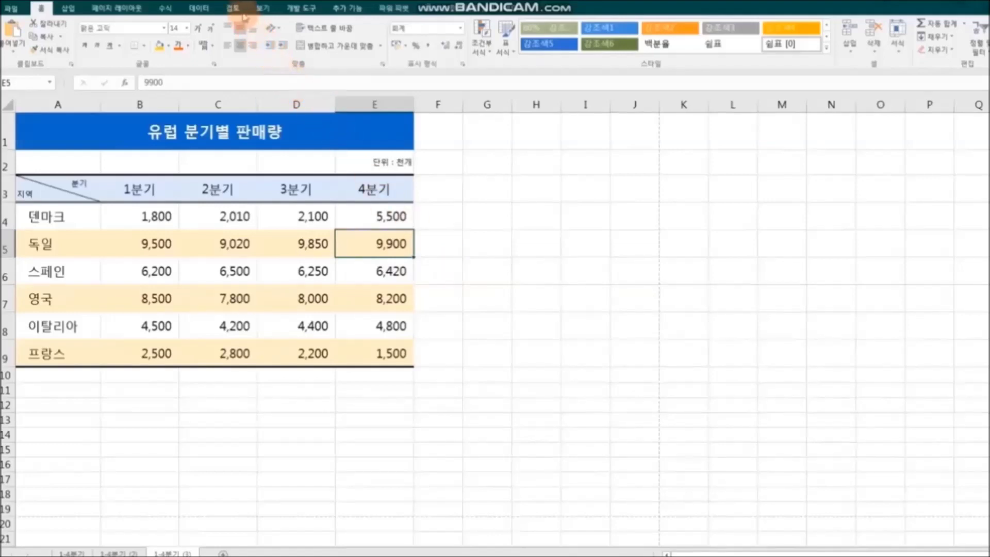
left_click(243, 11)
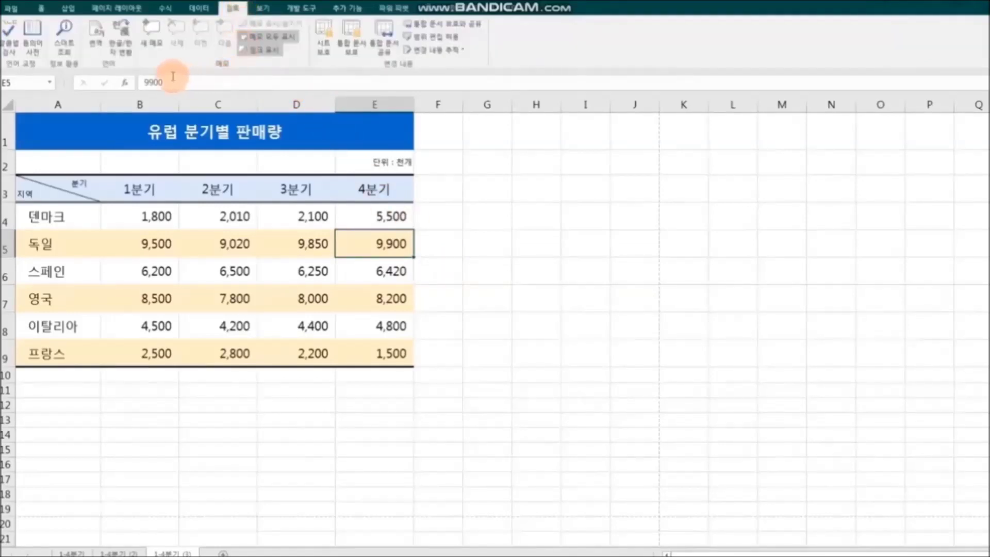
left_click(153, 44)
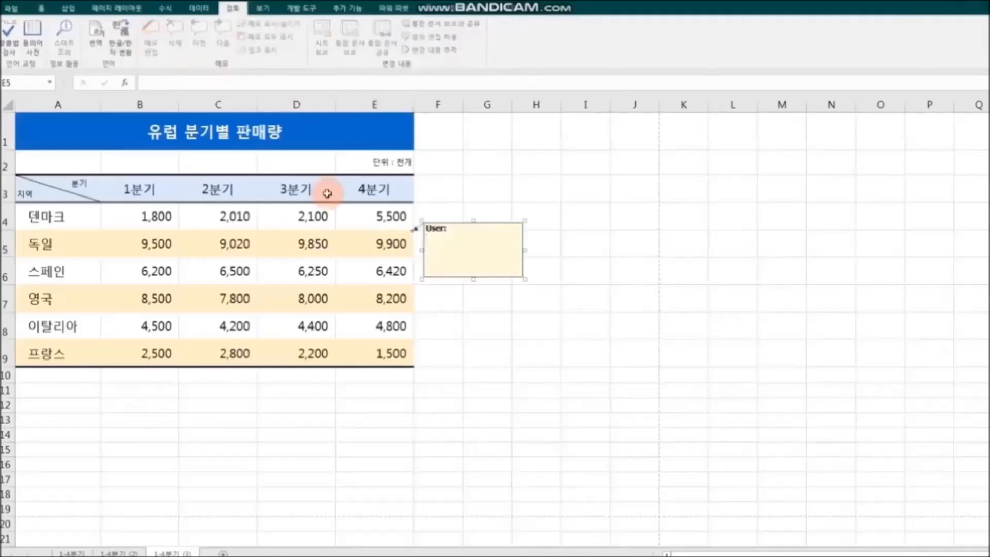
Replace the default author text in the E5 memo with 최고매출.
left_click(453, 248)
left_click_drag(452, 248, 407, 227)
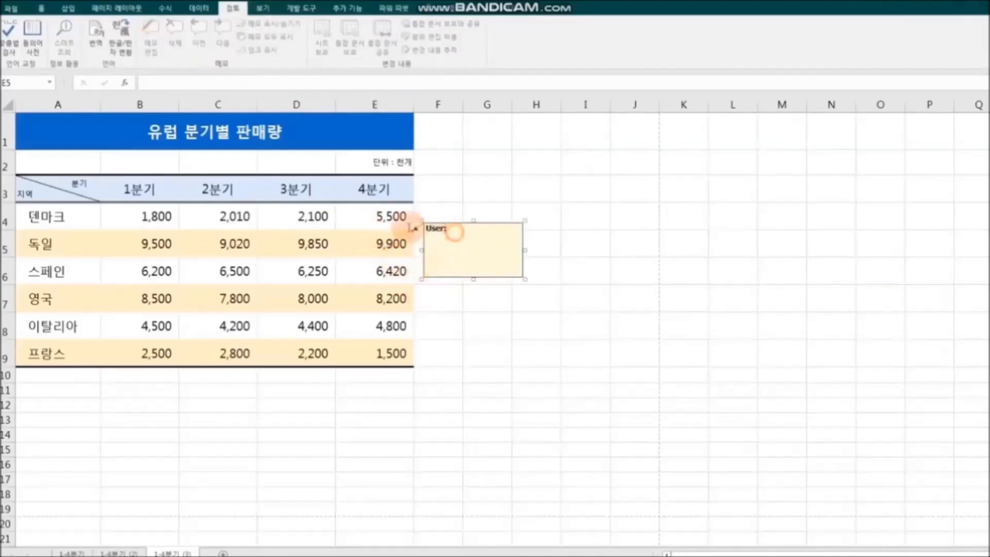
key("Delete")
type("최고매출")
key("Return")
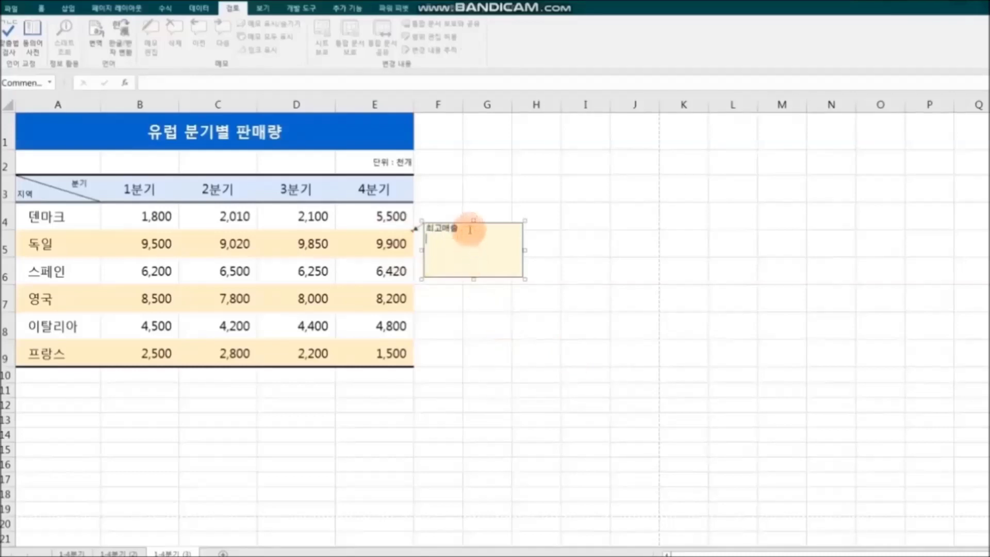
Make the 최고매출 memo text bold and shrink the memo to about the width of column F, ending within row 5.
left_click_drag(470, 230, 415, 228)
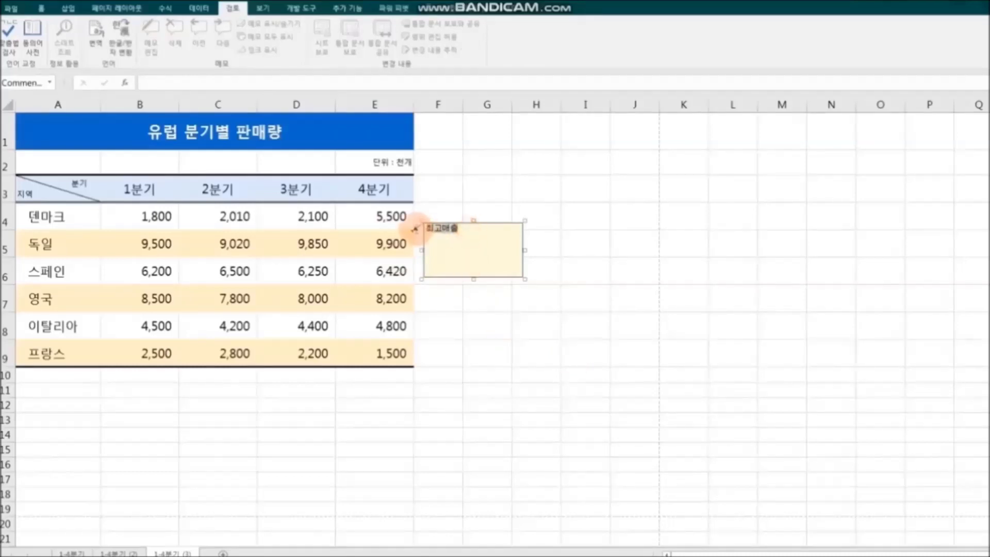
left_click(43, 9)
left_click(87, 47)
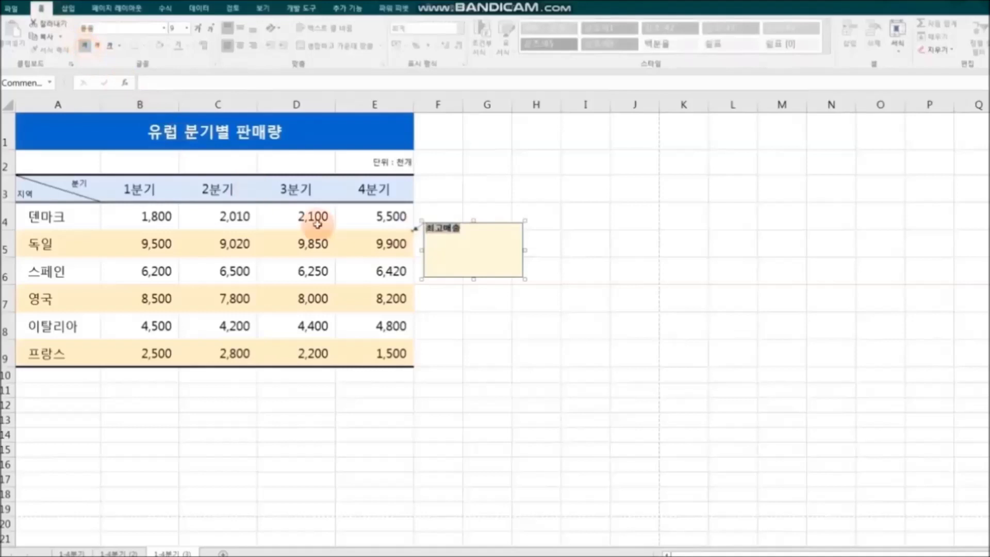
left_click_drag(474, 279, 469, 236)
left_click(482, 300)
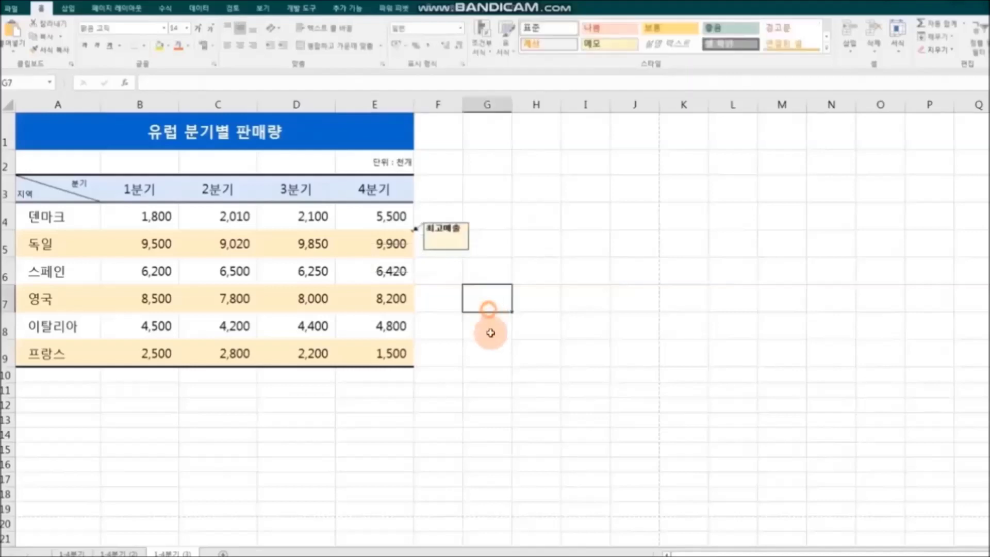
Insert a memo on cell E9 and replace its default author text with 최저매출.
left_click(405, 353)
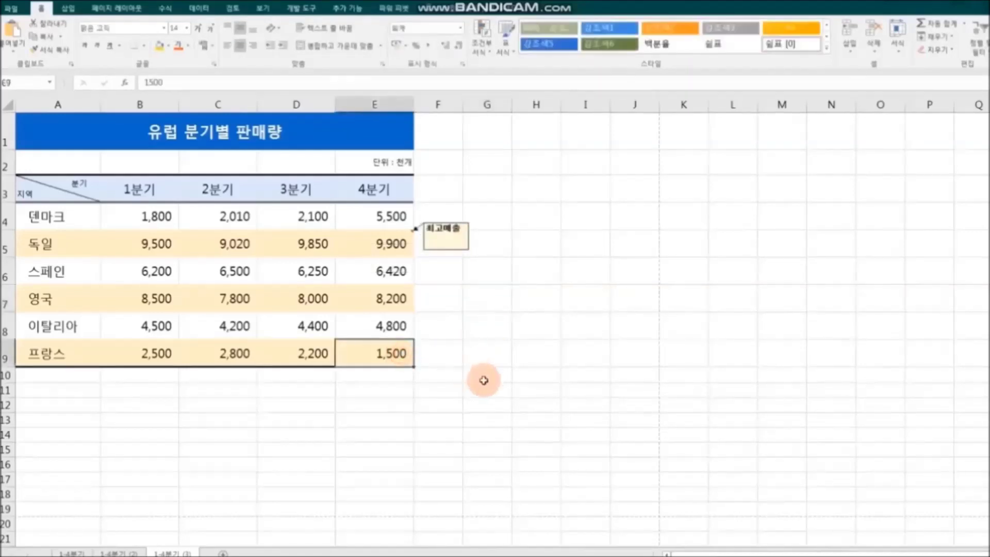
right_click(393, 356)
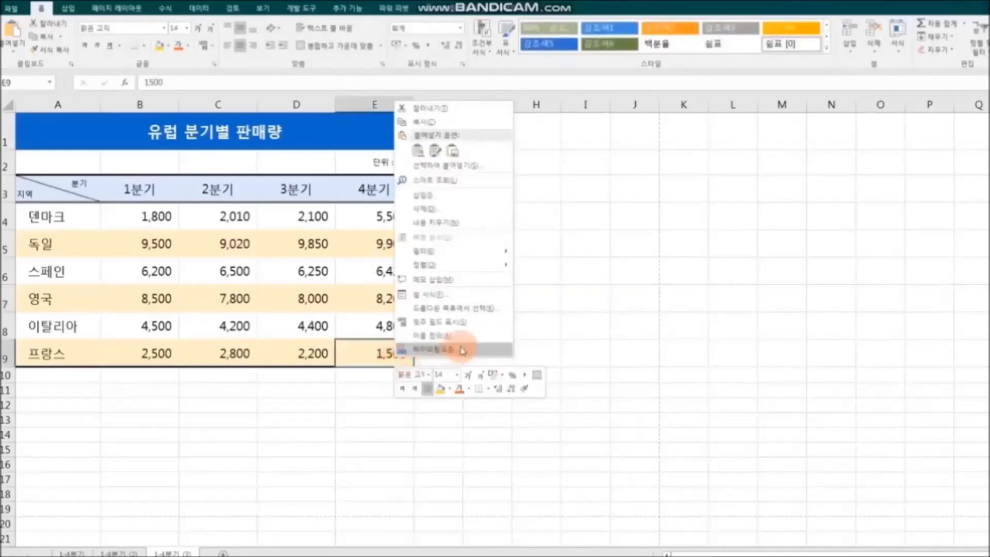
left_click(496, 284)
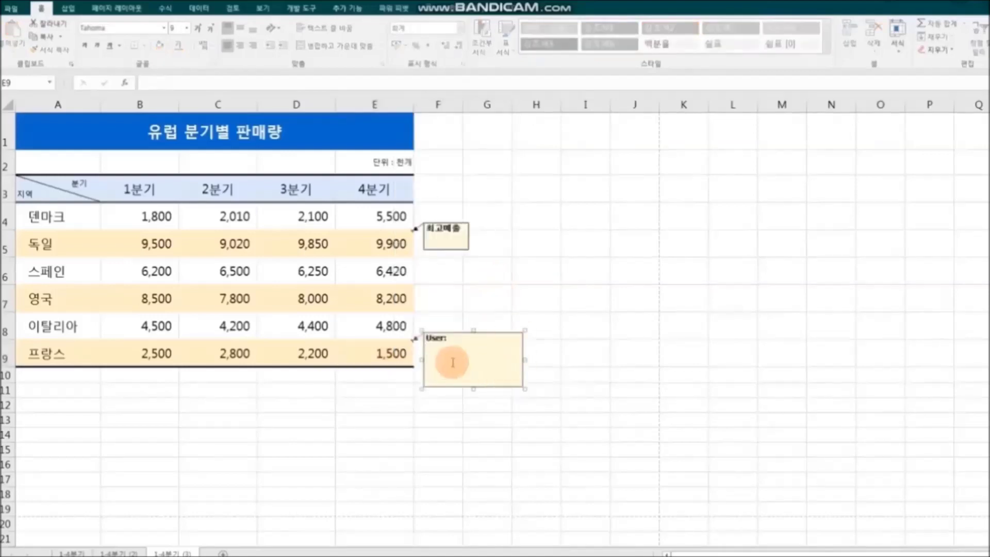
key("BackSpace")
key("BackSpace")
key("BackSpace")
key("BackSpace")
key("BackSpace")
key("BackSpace")
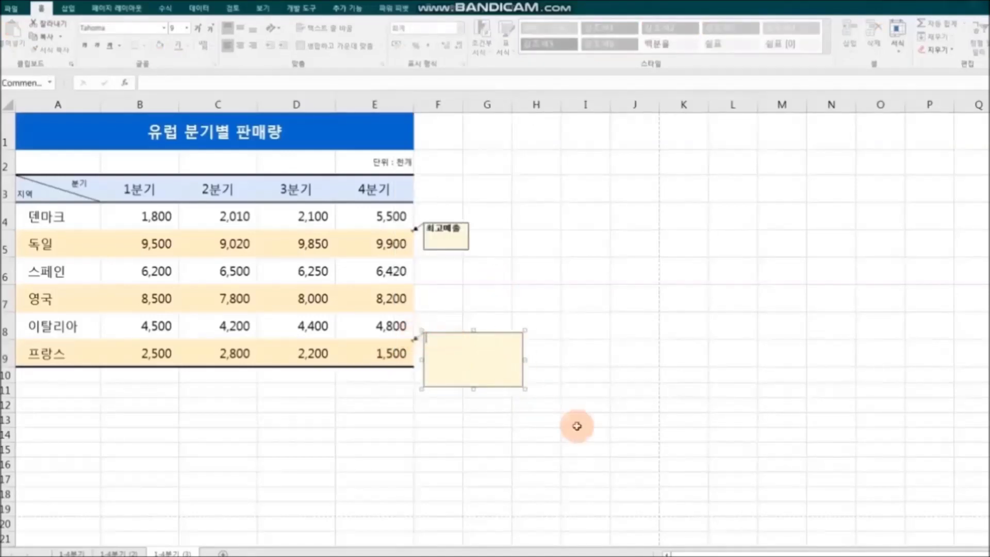
type("최저매출")
key("Return")
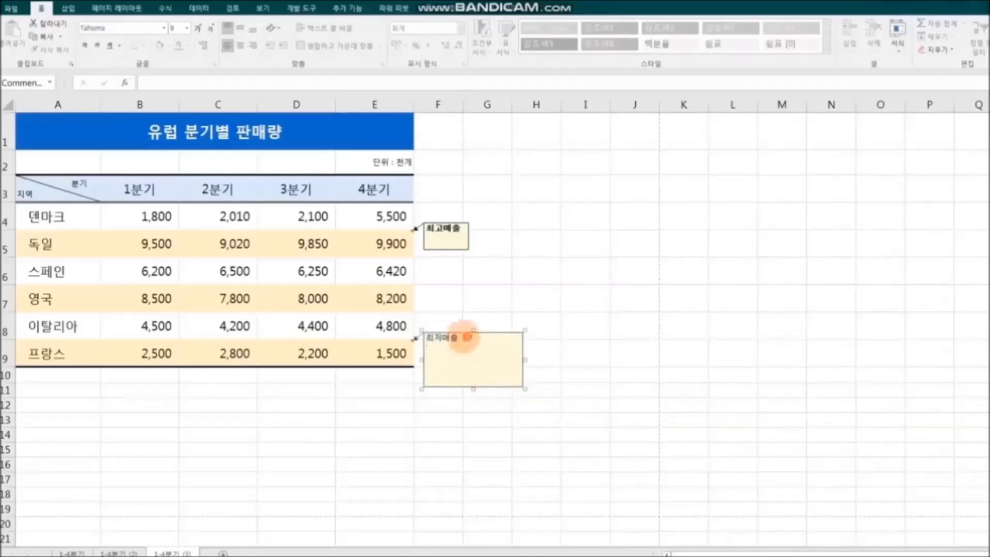
Make the 최저매출 memo text bold and shrink the memo to about the middle of column G and the middle of row 9.
left_click_drag(460, 338, 423, 336)
left_click(85, 46)
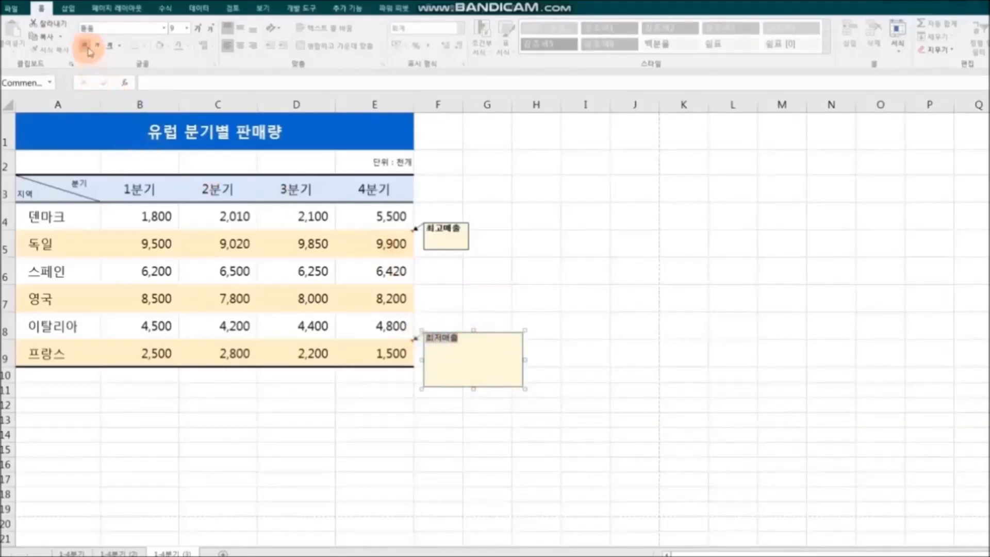
left_click(469, 390)
mouse_move(478, 355)
left_mouse_down()
mouse_move(495, 354)
mouse_move(486, 344)
left_mouse_up()
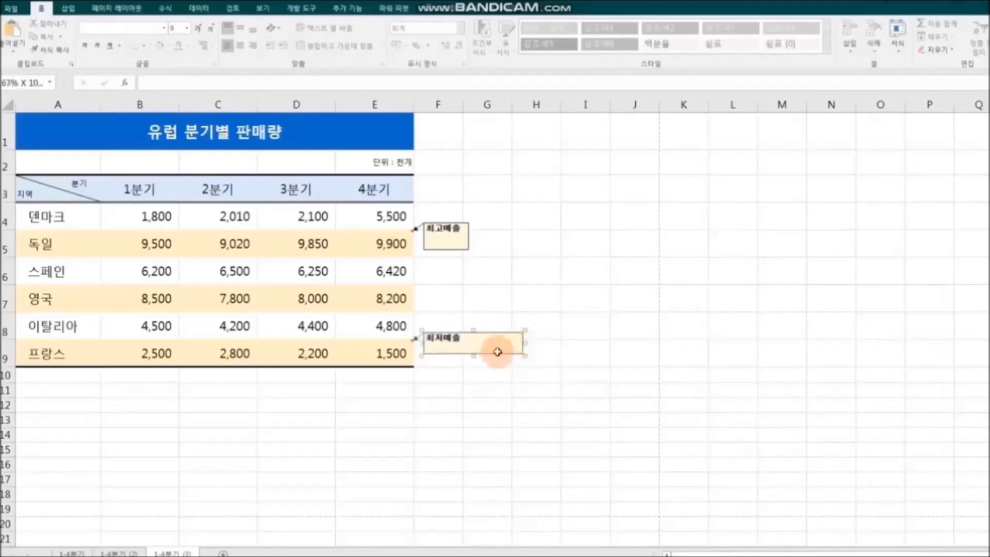
left_click(526, 373)
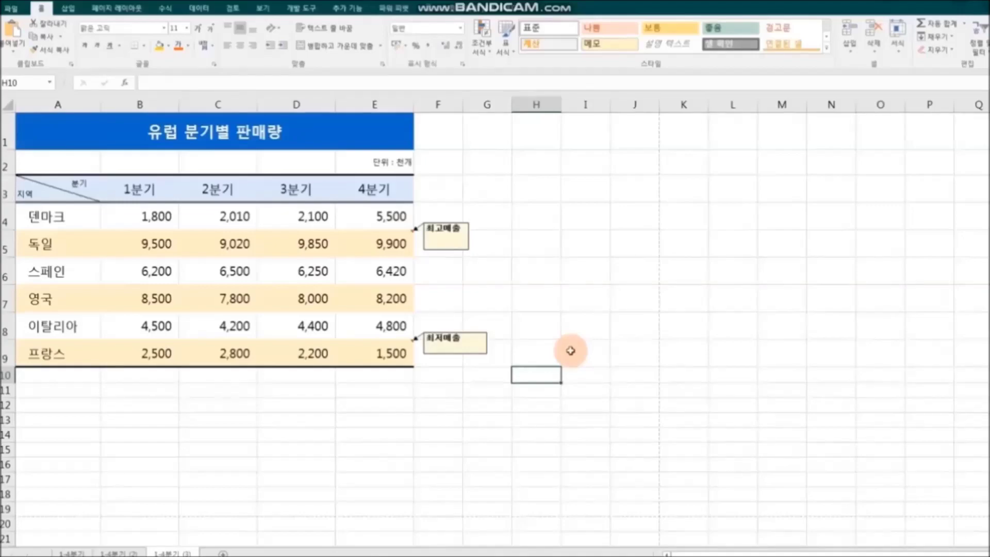
Set the page setup's memo printing option to 시트에 표시된 대로 and print the active sheet.
key("ctrl+p")
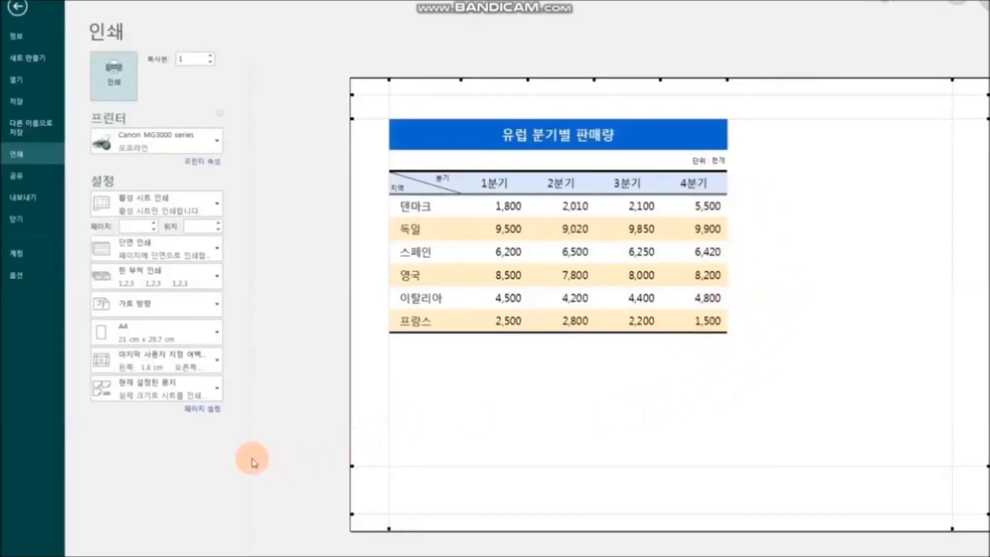
left_click(202, 408)
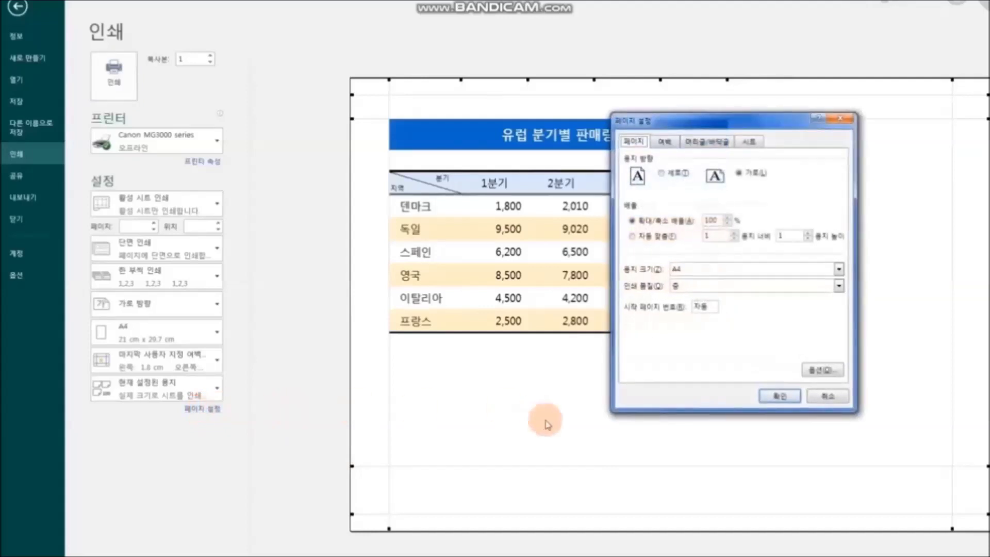
left_click(756, 144)
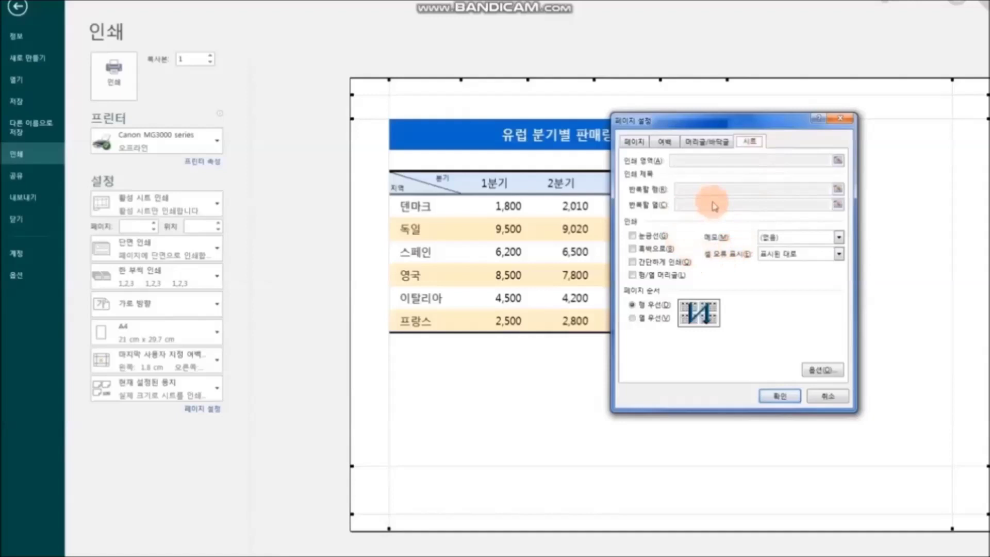
left_click(839, 237)
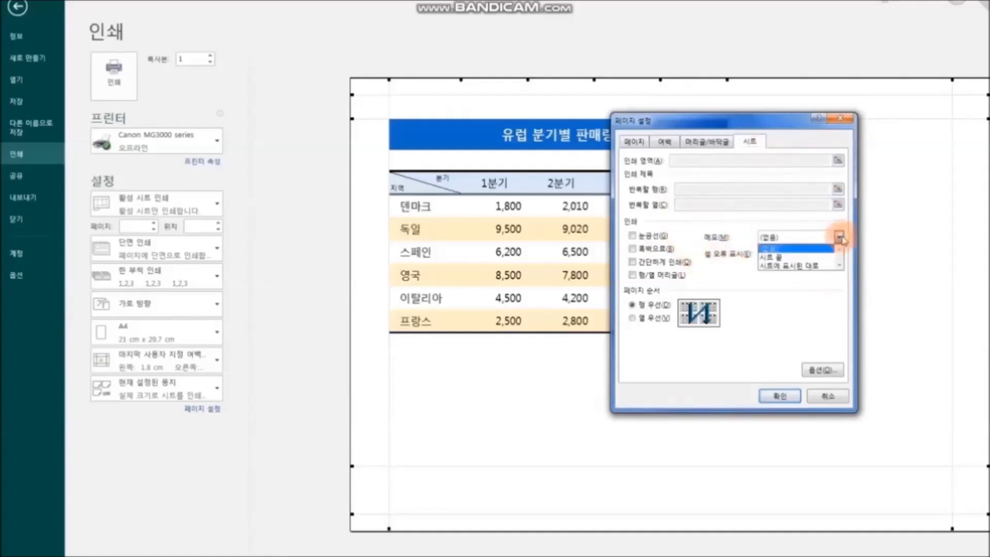
left_click(823, 268)
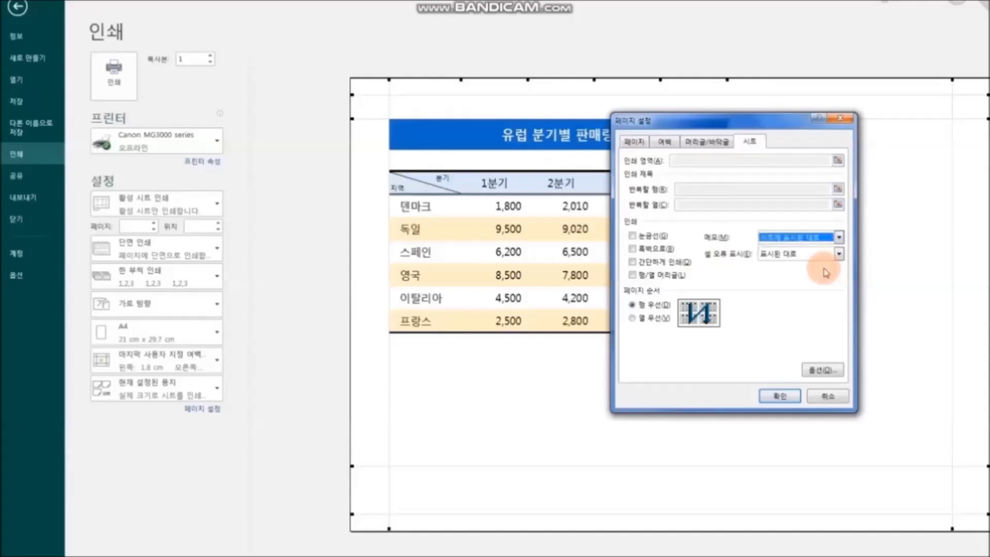
left_click(795, 396)
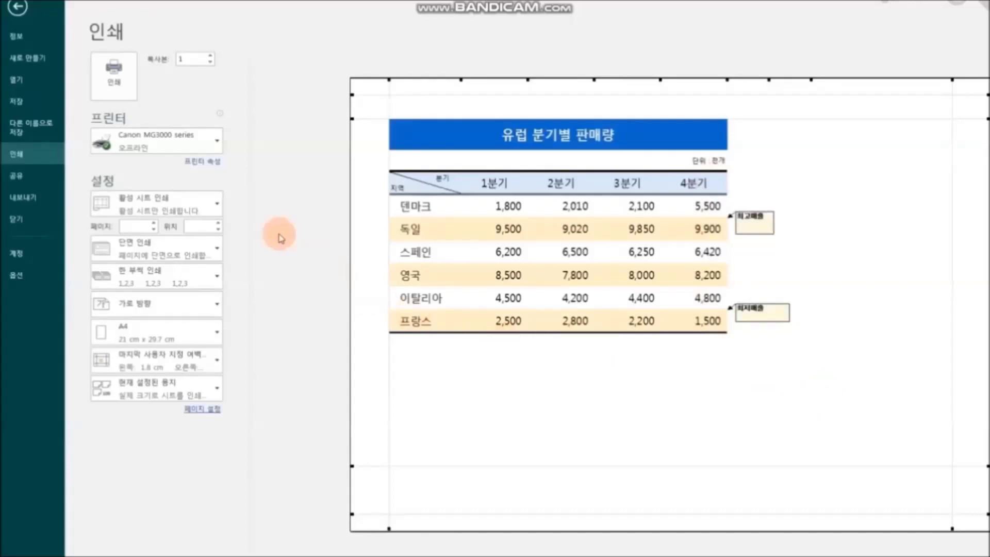
left_click(118, 84)
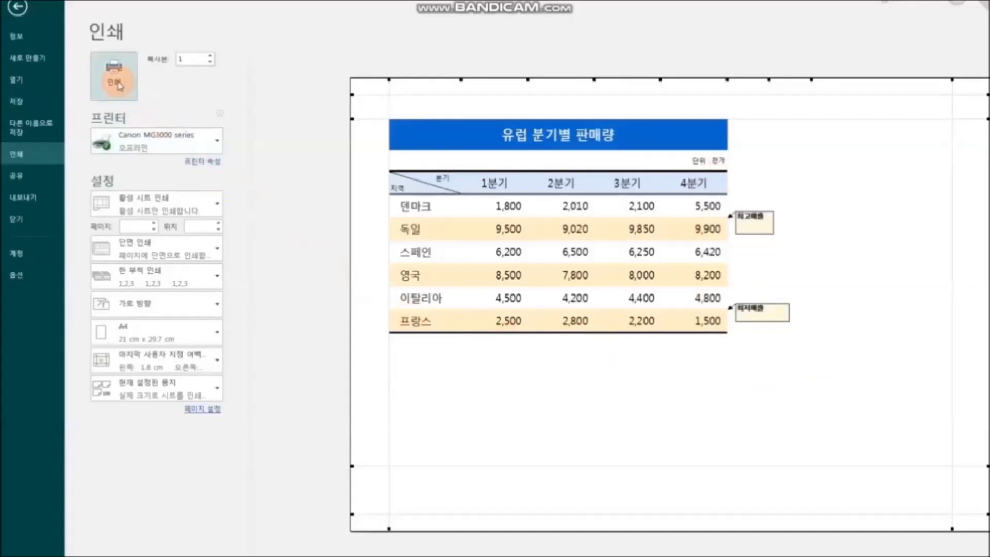